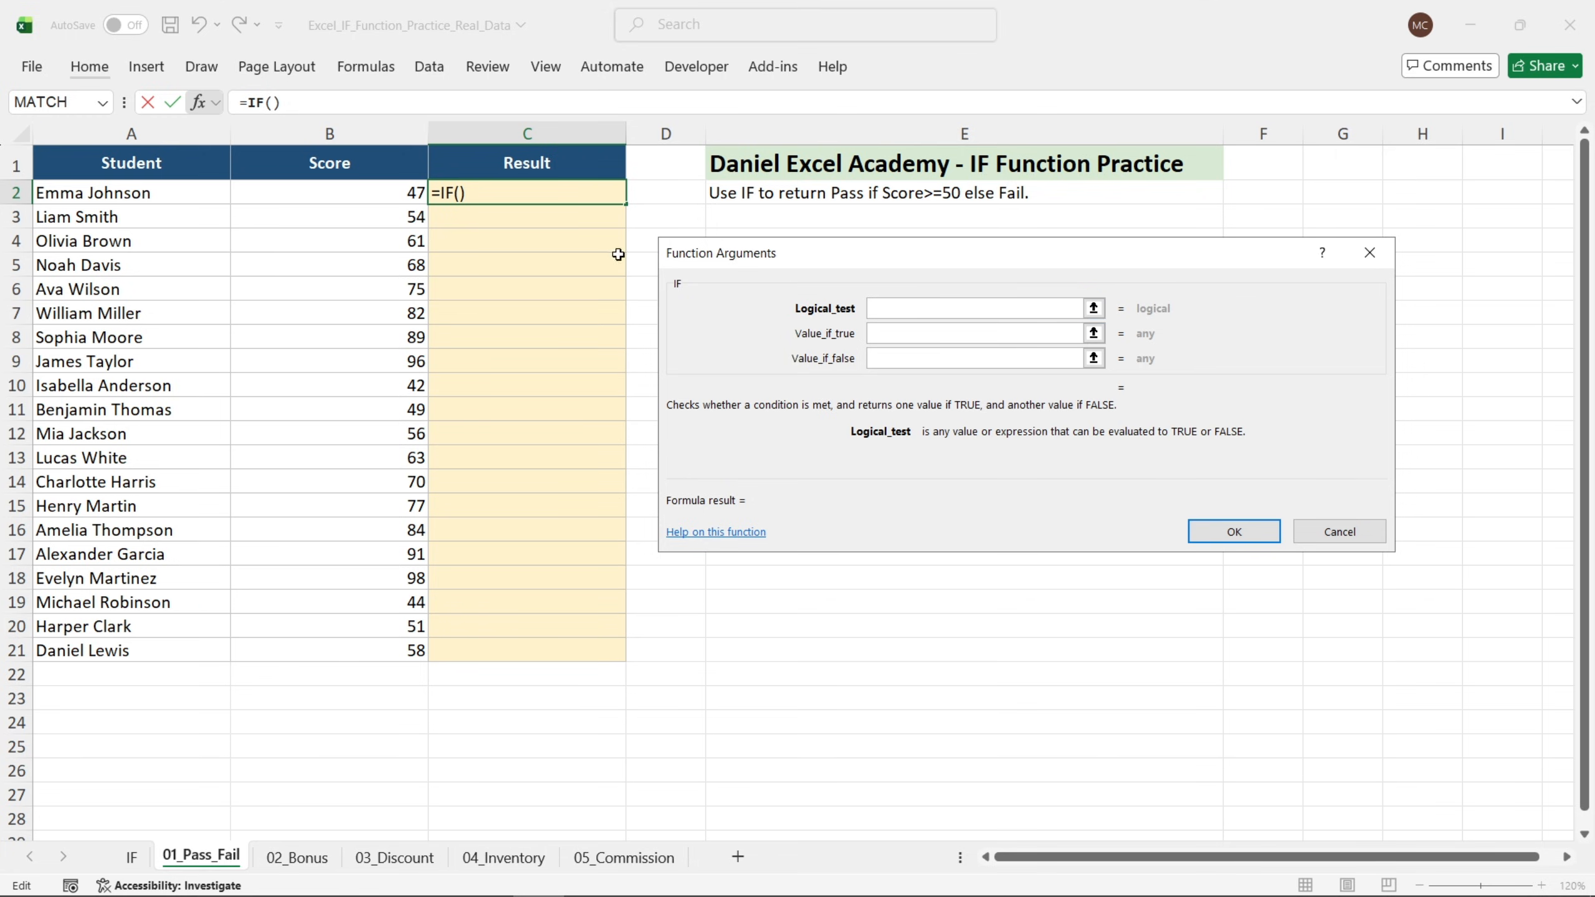
Complete the IF formula in C2 with test B2>=50, returning "Pass" if true and "Fail" otherwise.
left_click(388, 194)
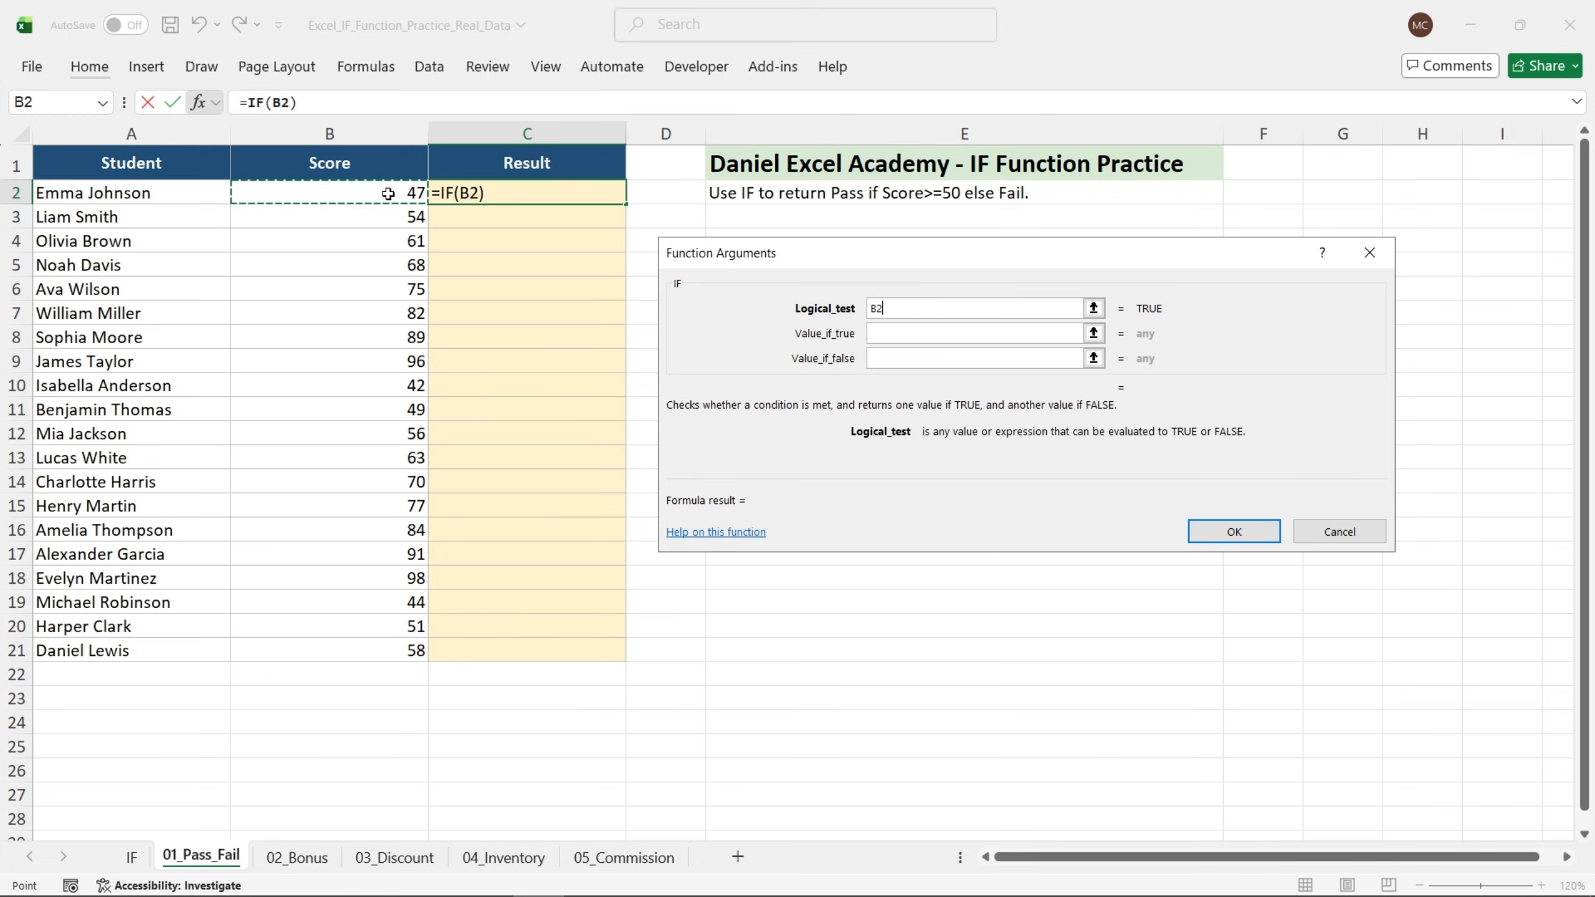
type(">=50")
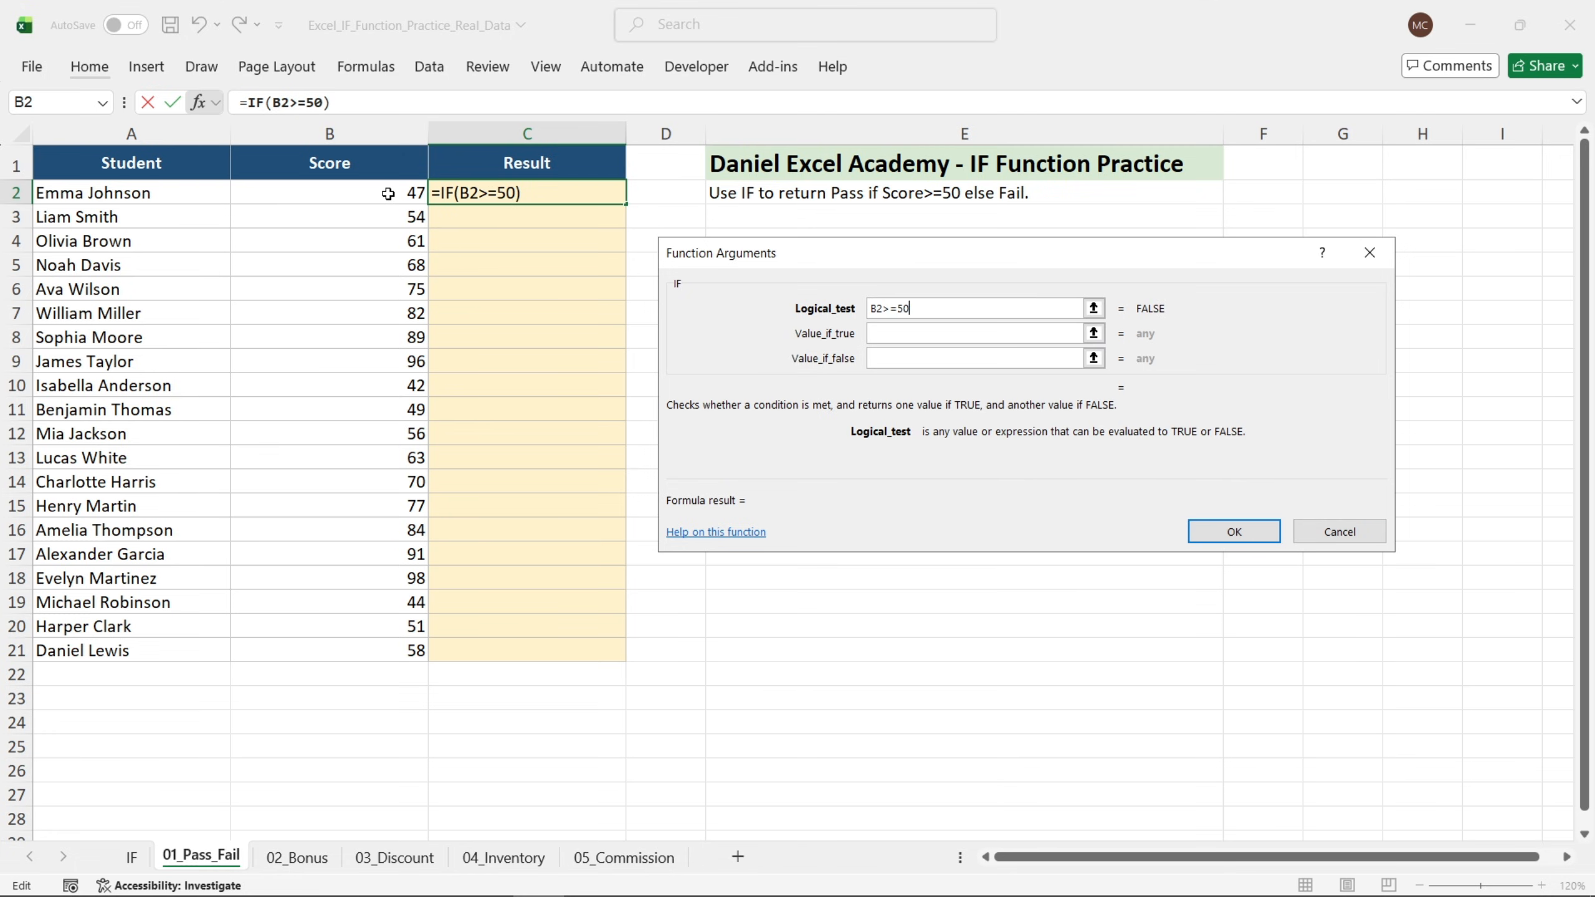
key("Tab")
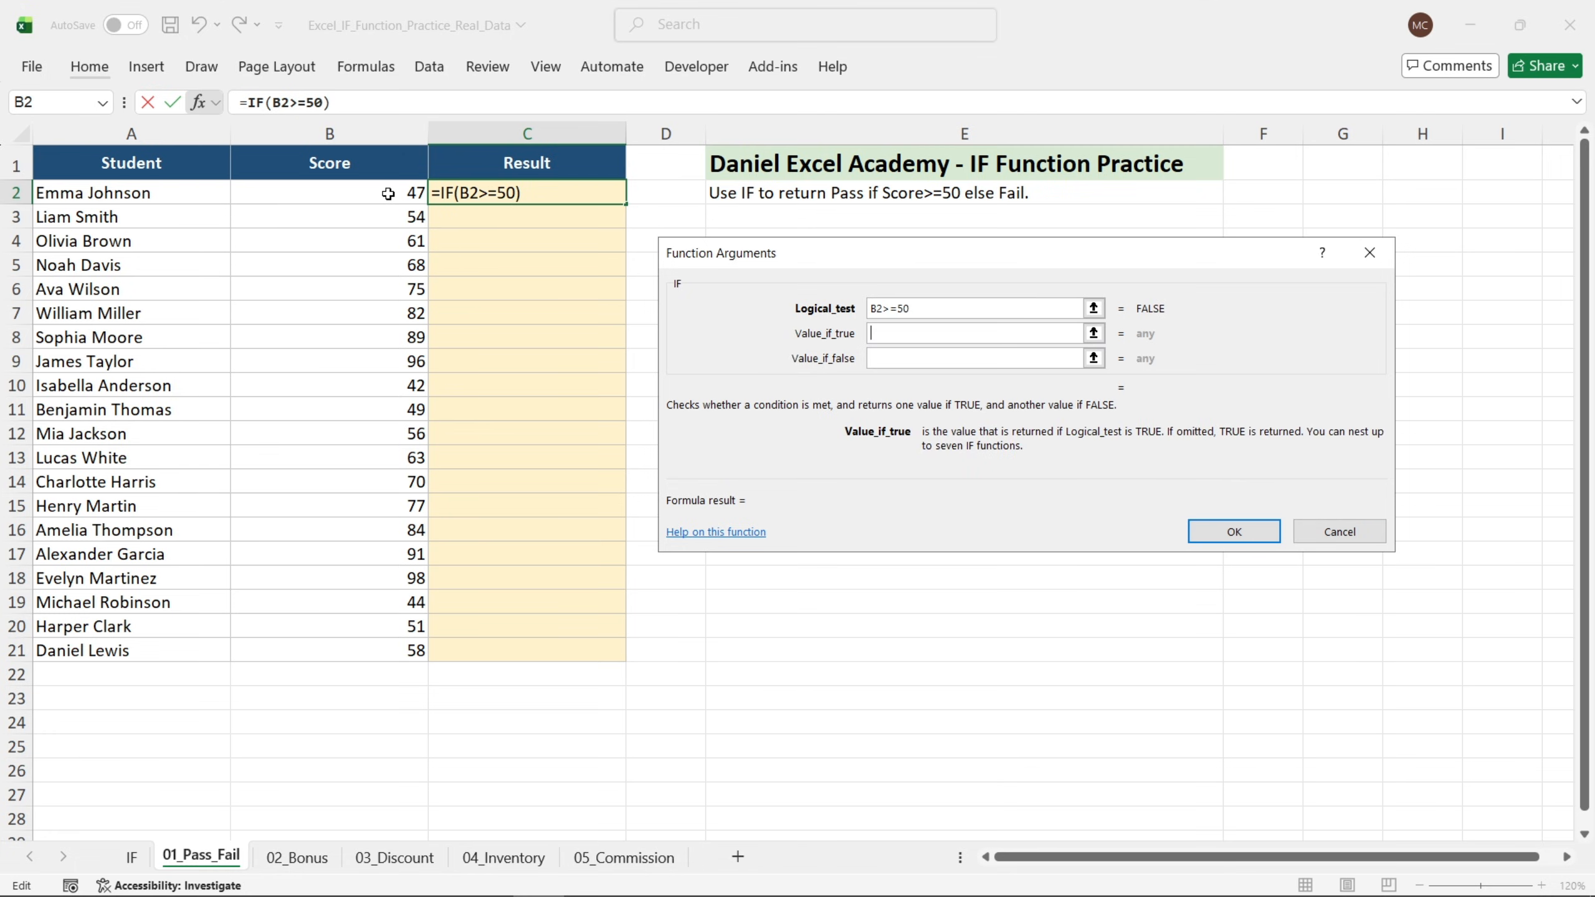
type("\"Pass\"")
key("Tab")
type("\"")
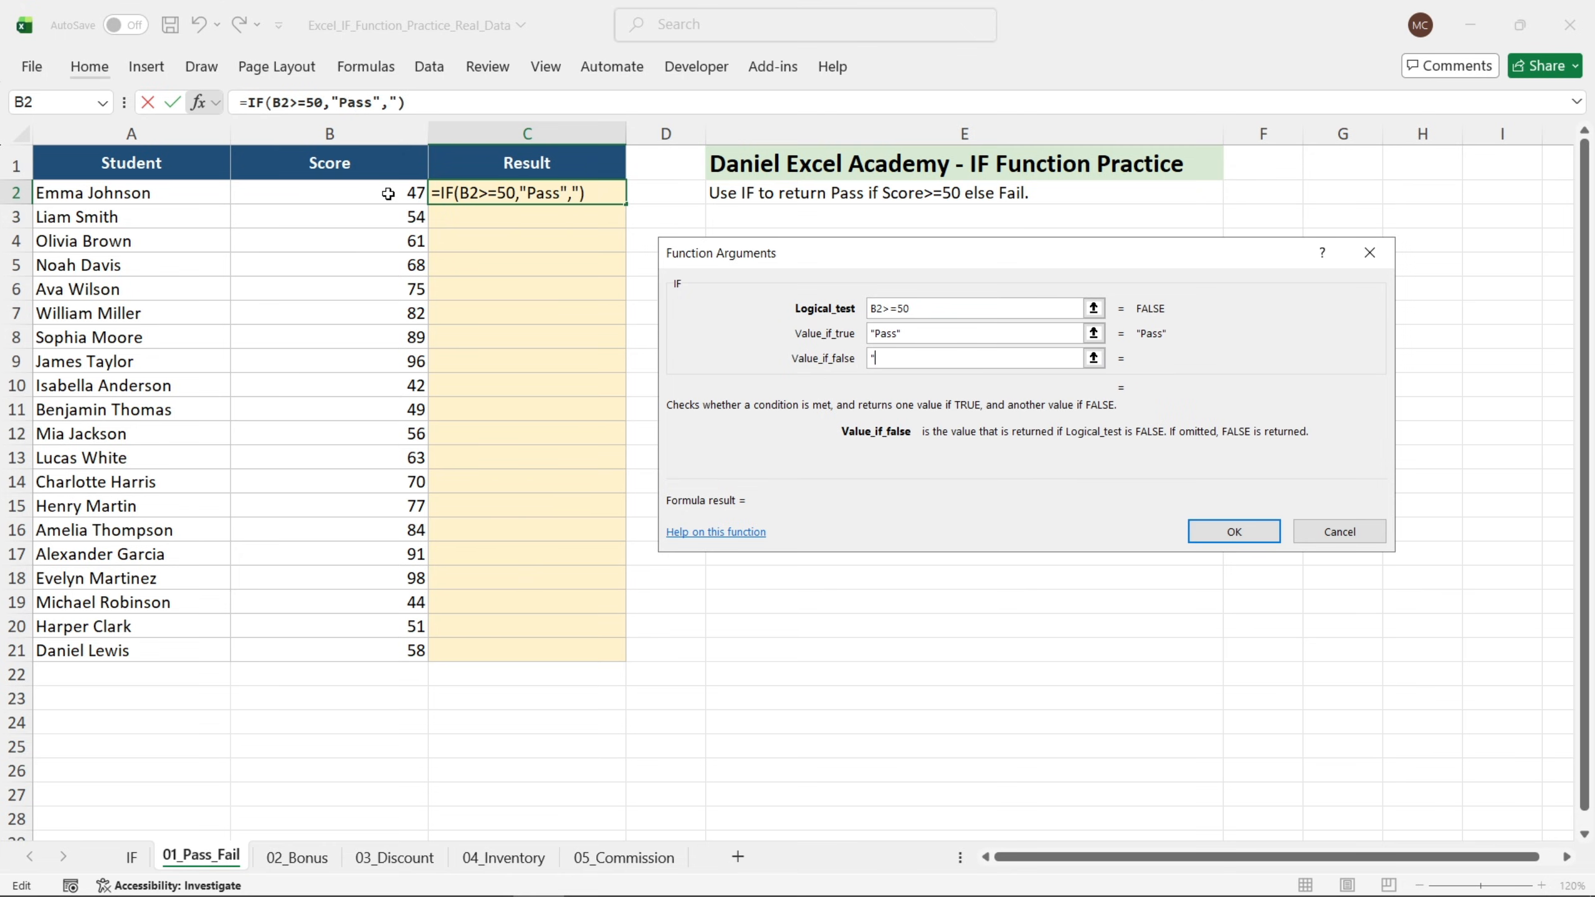
type("Fail\"")
key("Return")
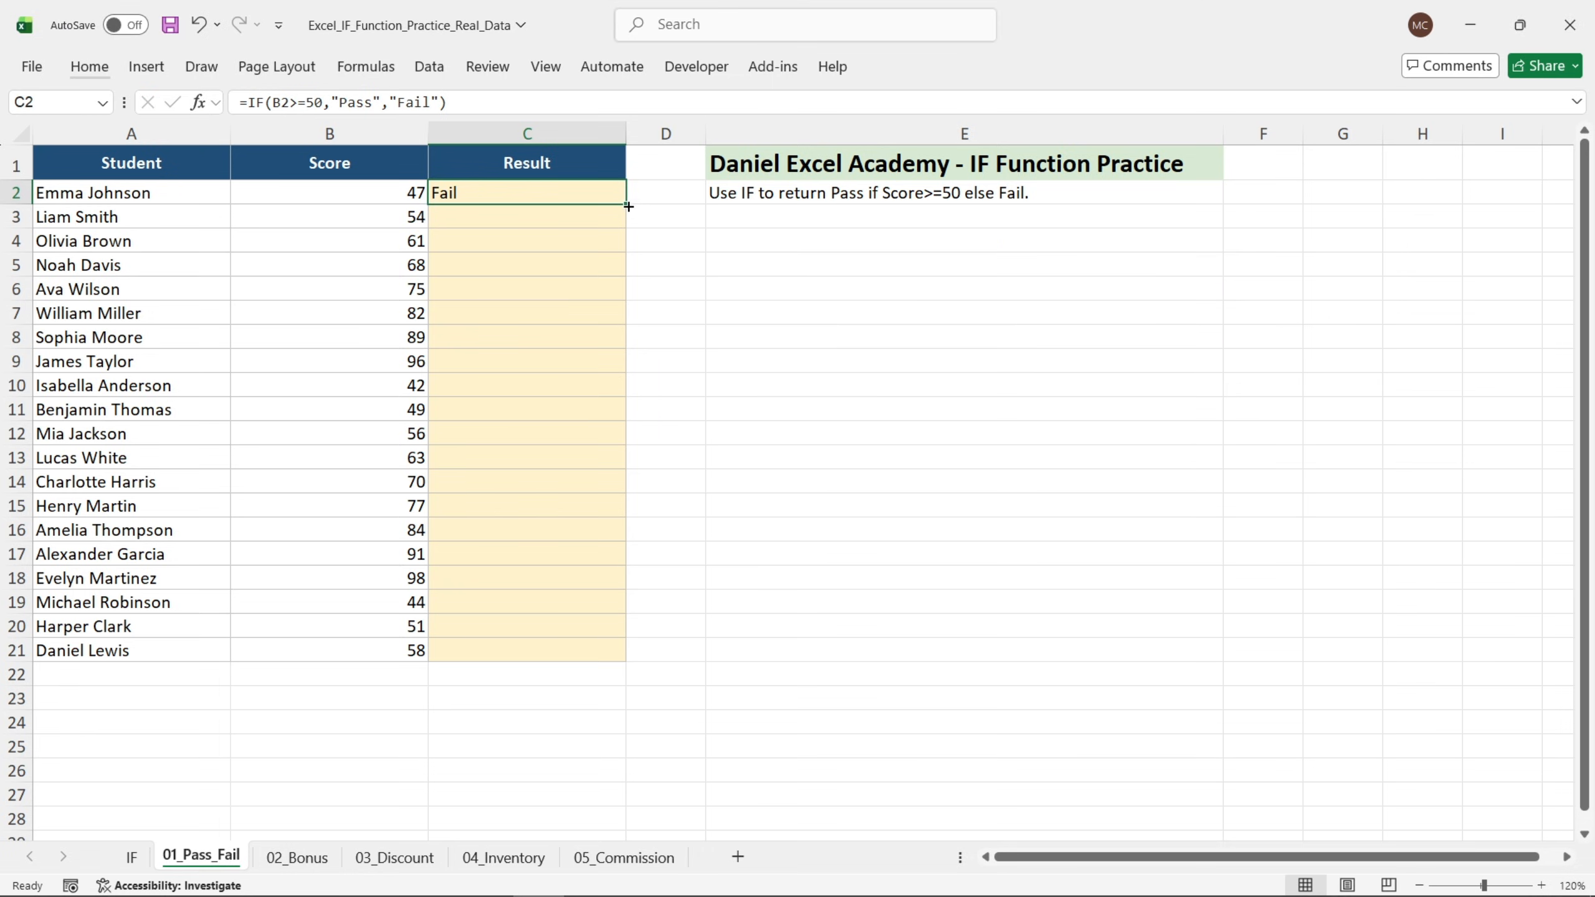
Fill the Pass/Fail formula down the Result column through C21.
left_click_drag(628, 204, 580, 653)
left_click(769, 404)
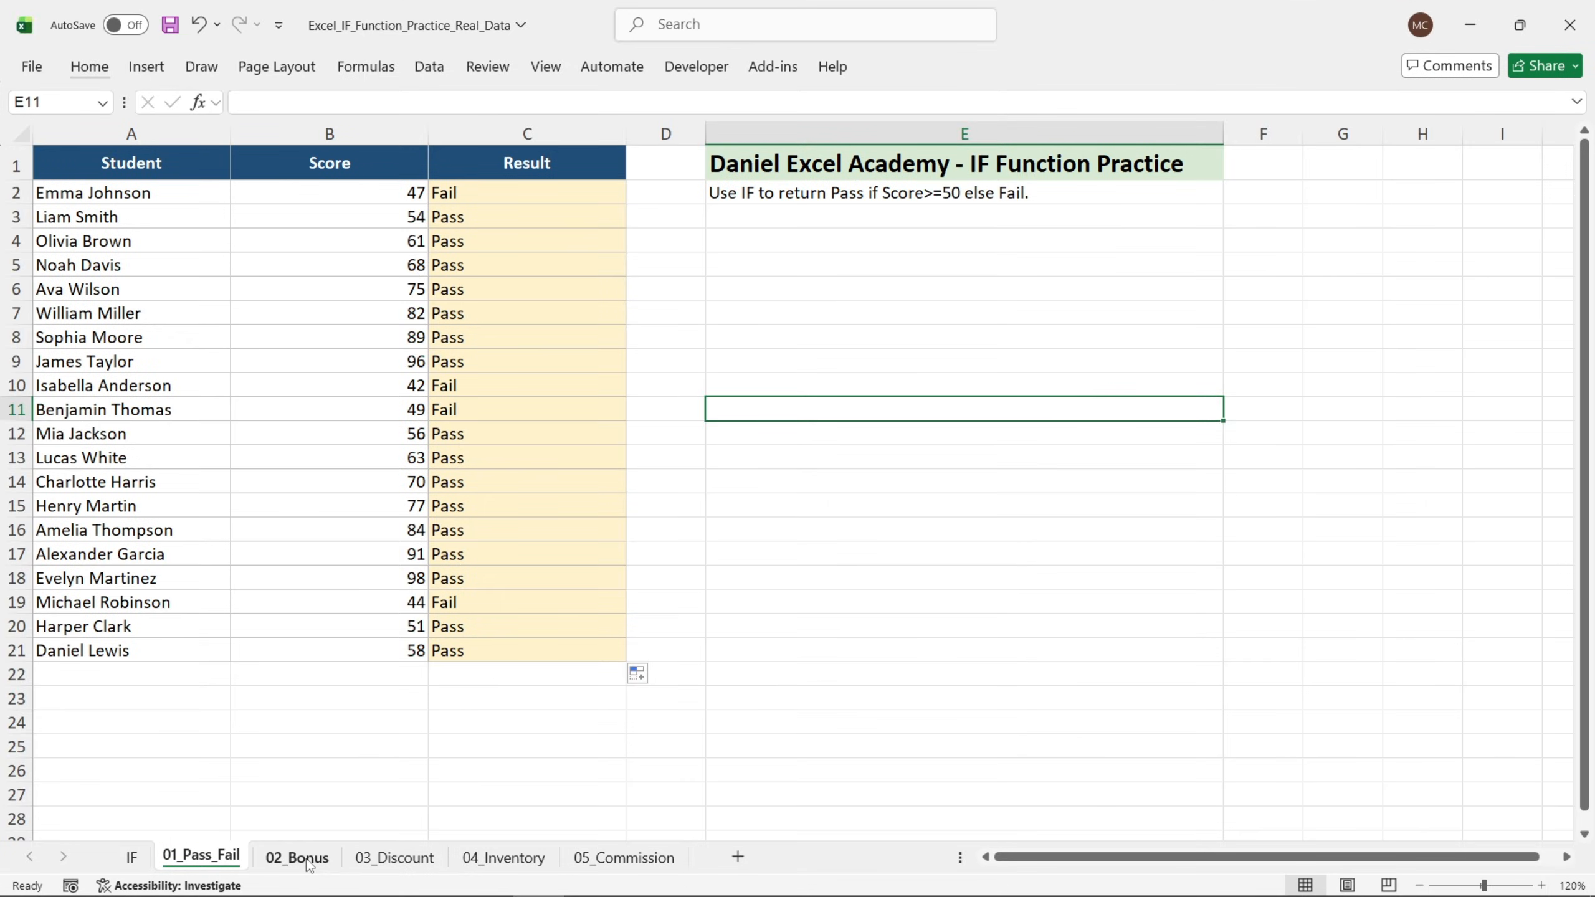
On the 02_Bonus sheet, start an IF function in C2 with the logical test B2>=100000.
left_click(307, 861)
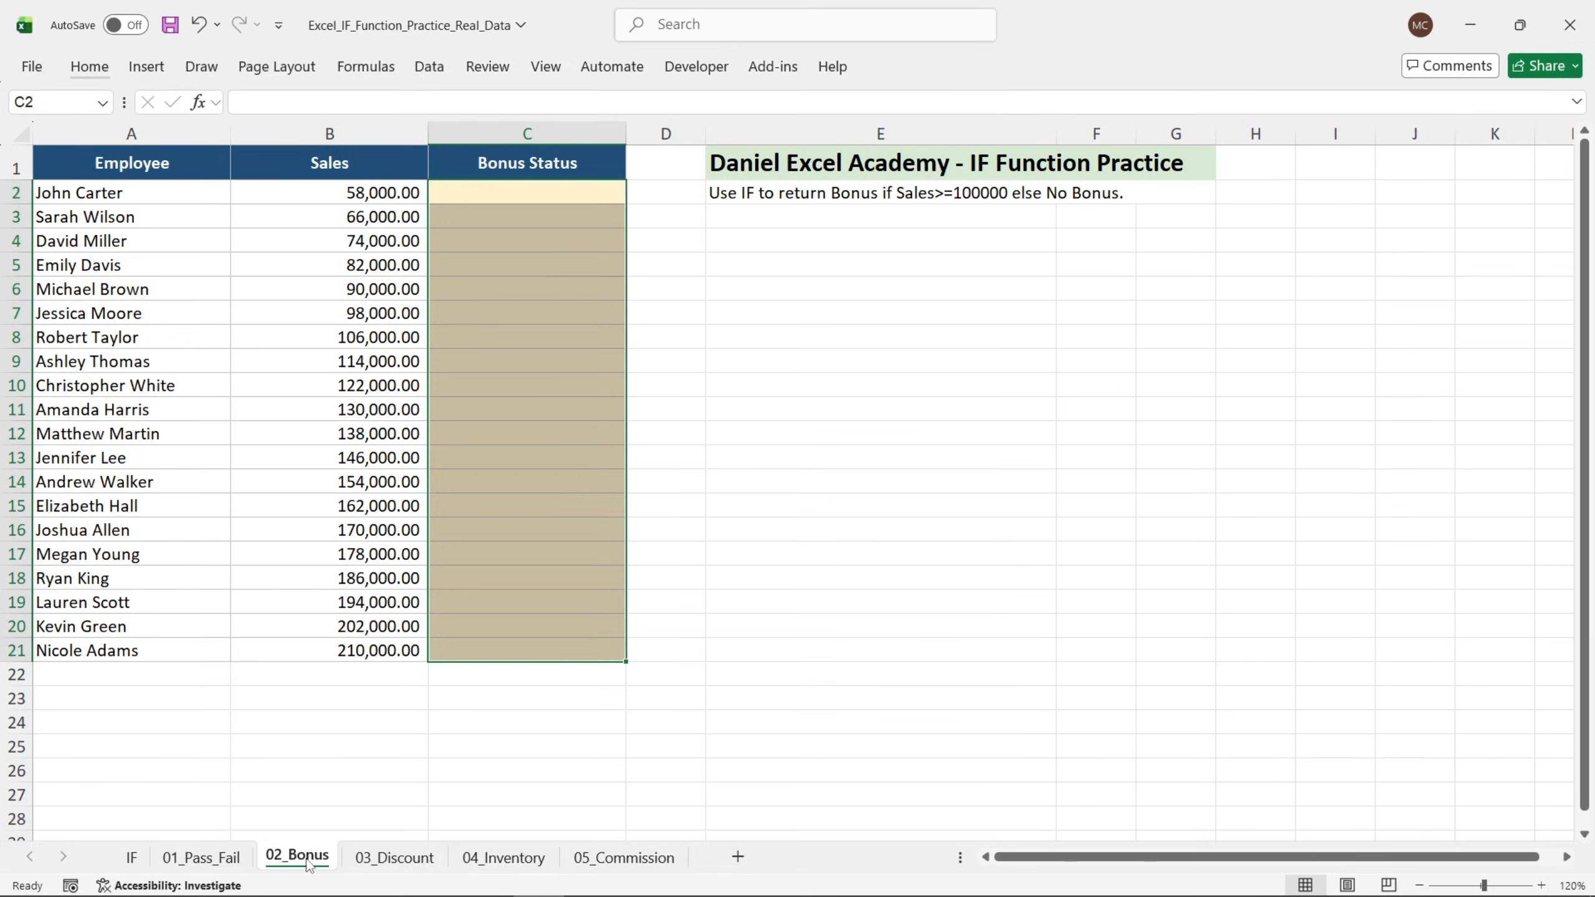
left_click(785, 434)
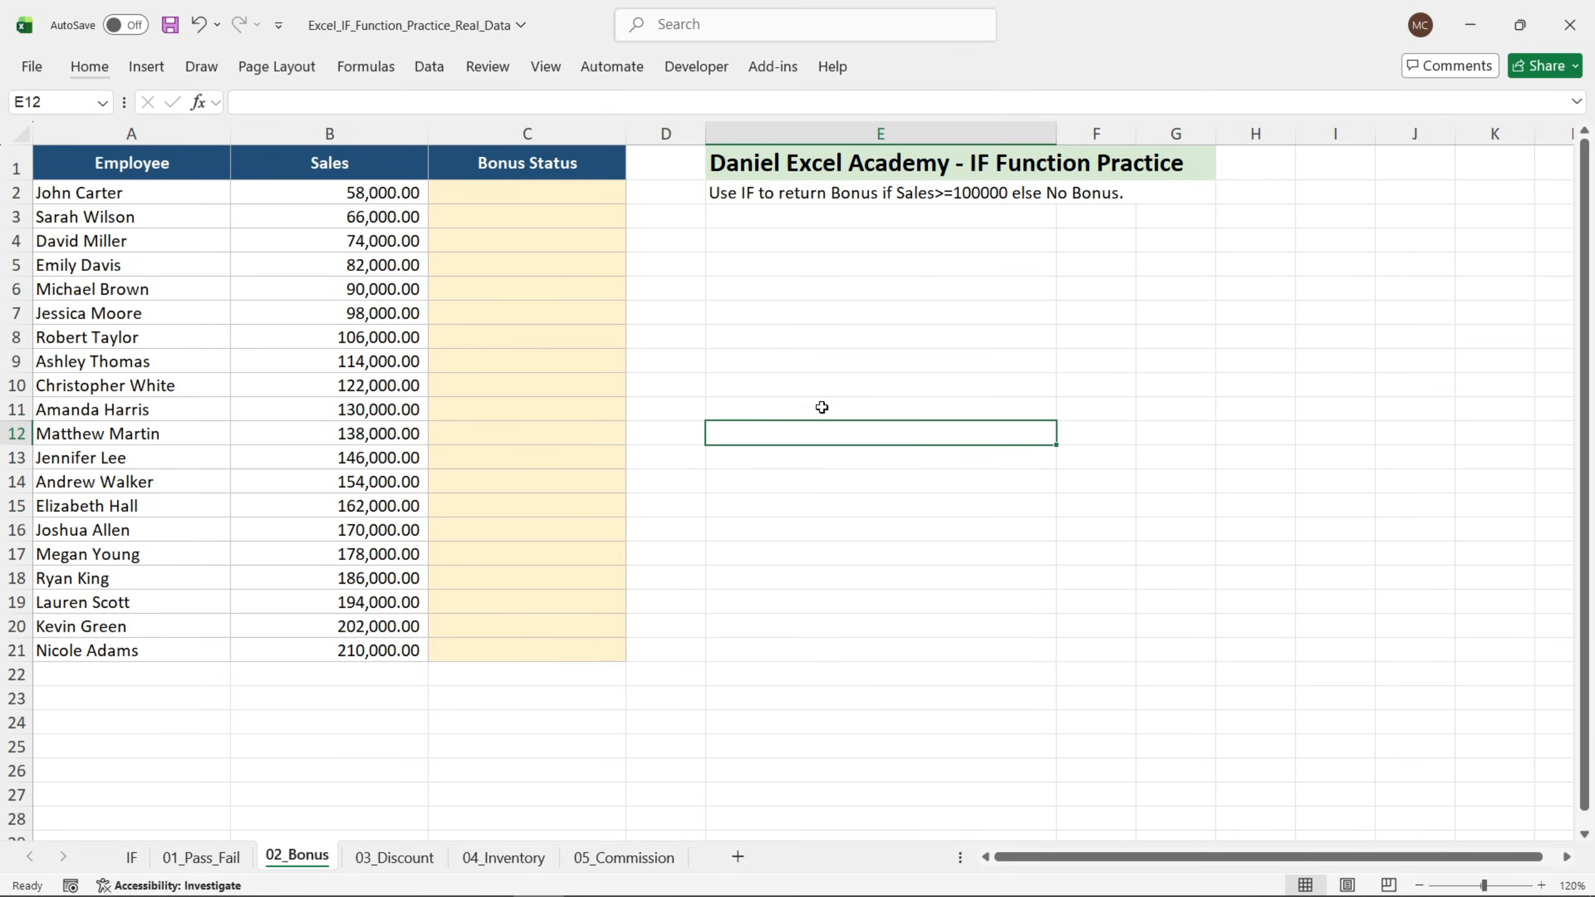
left_click(564, 199)
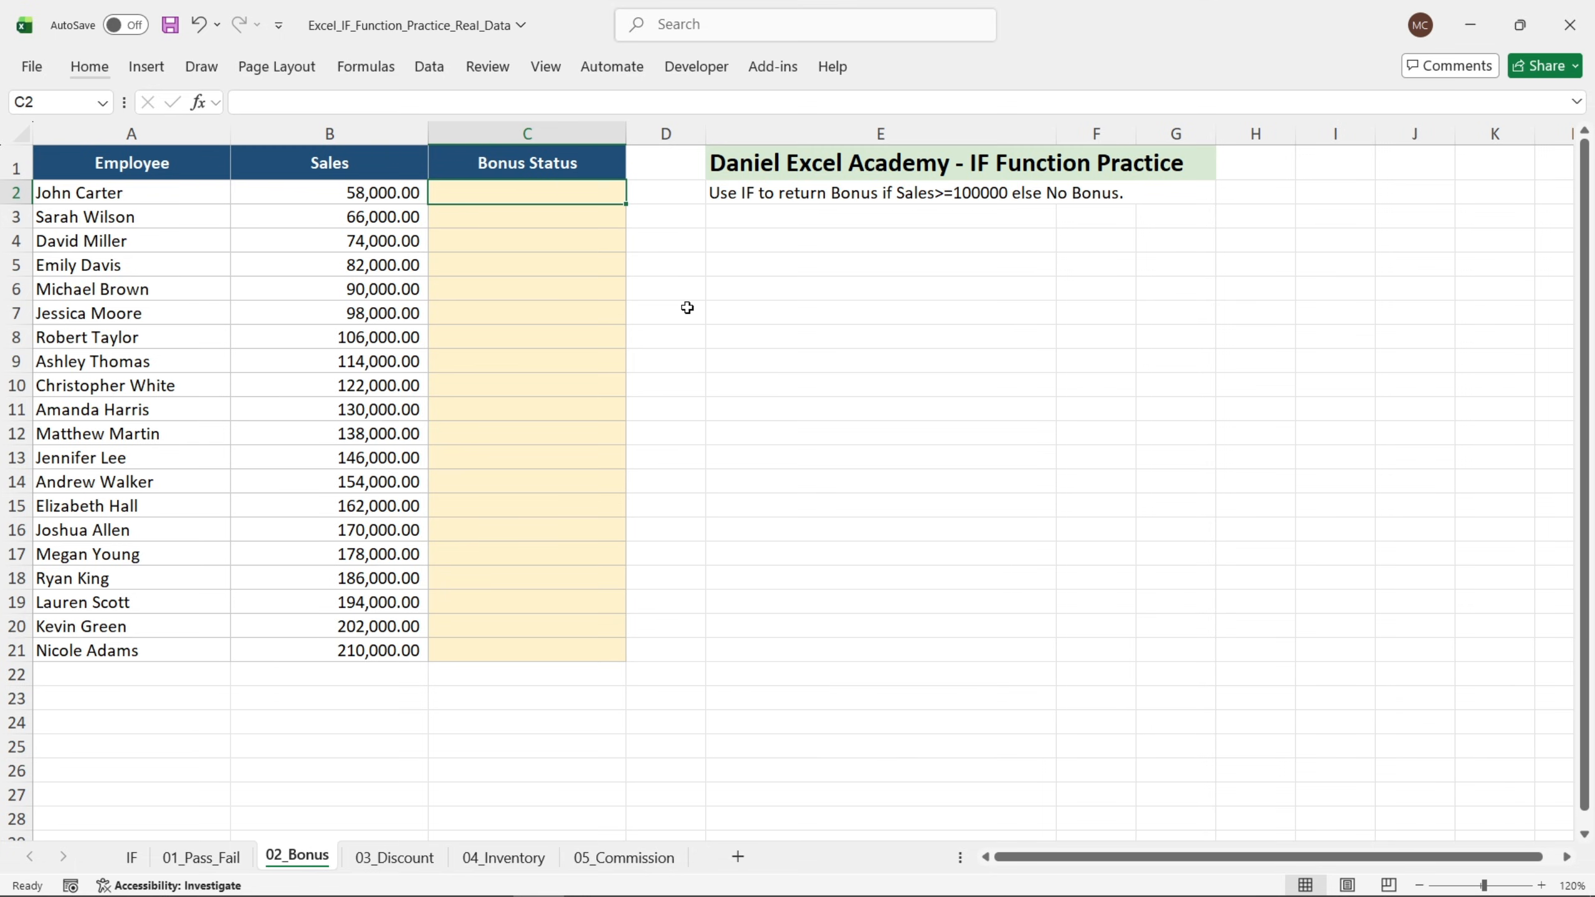
type("=")
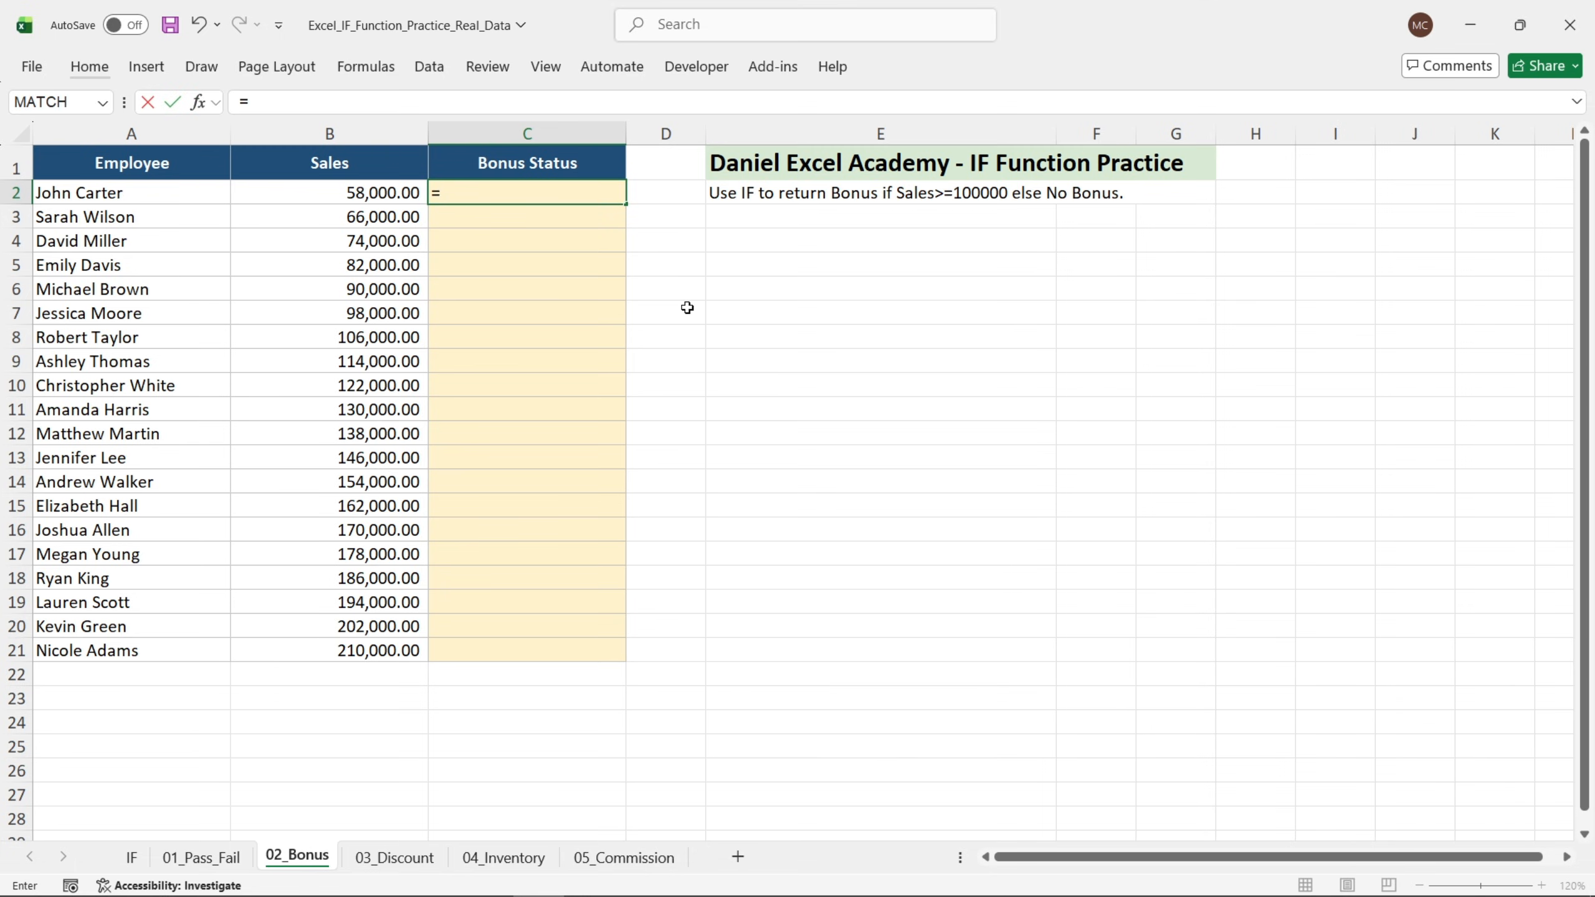
type("if")
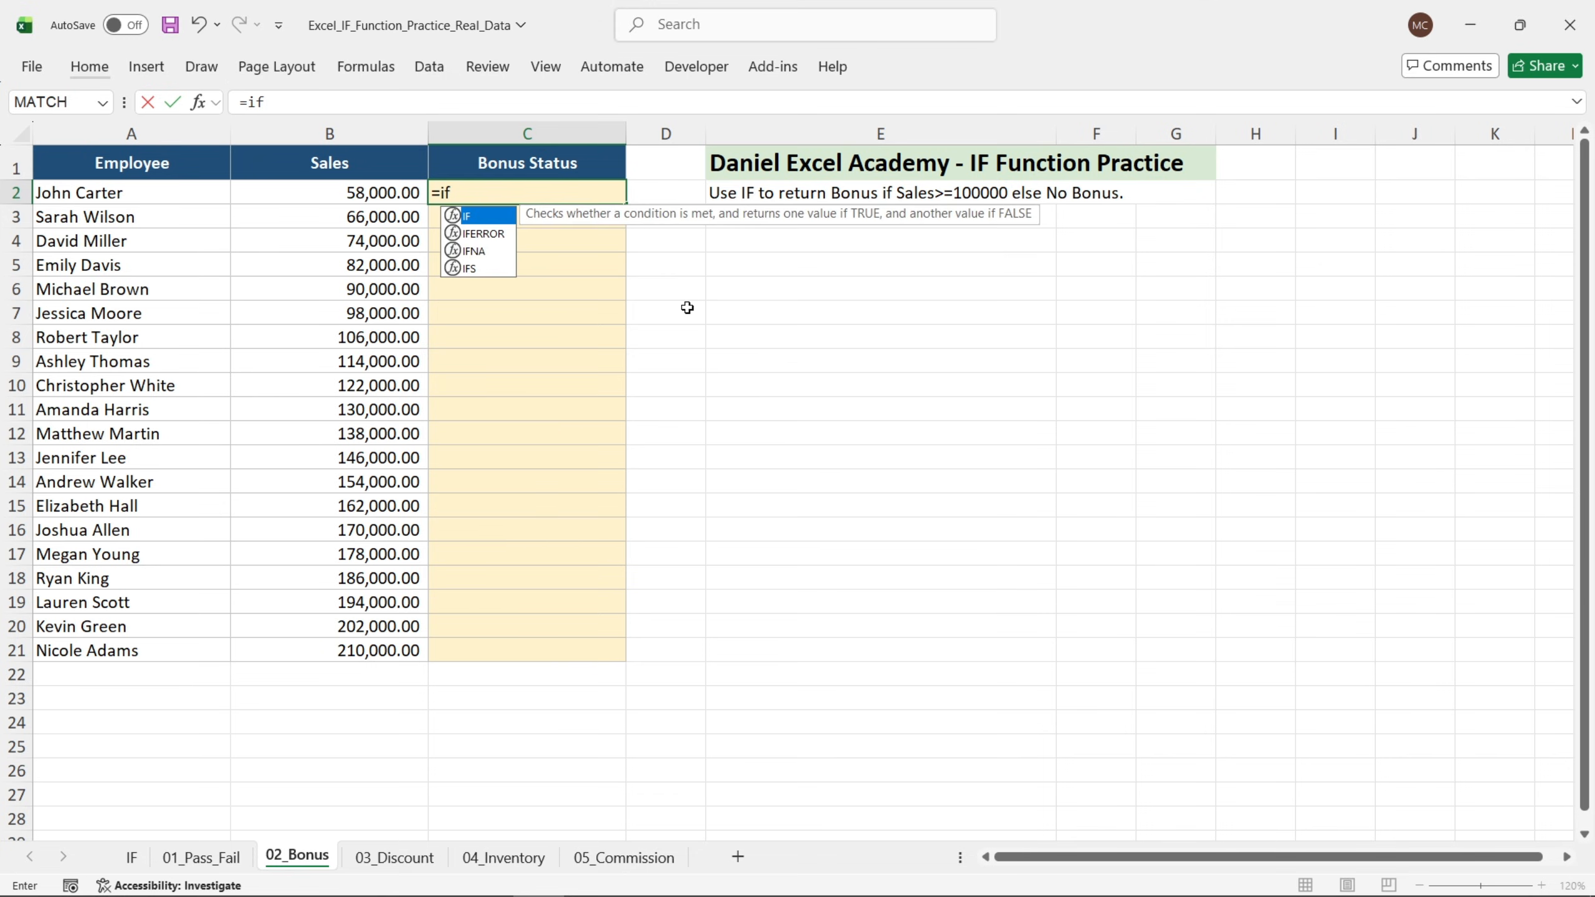
double_click(462, 215)
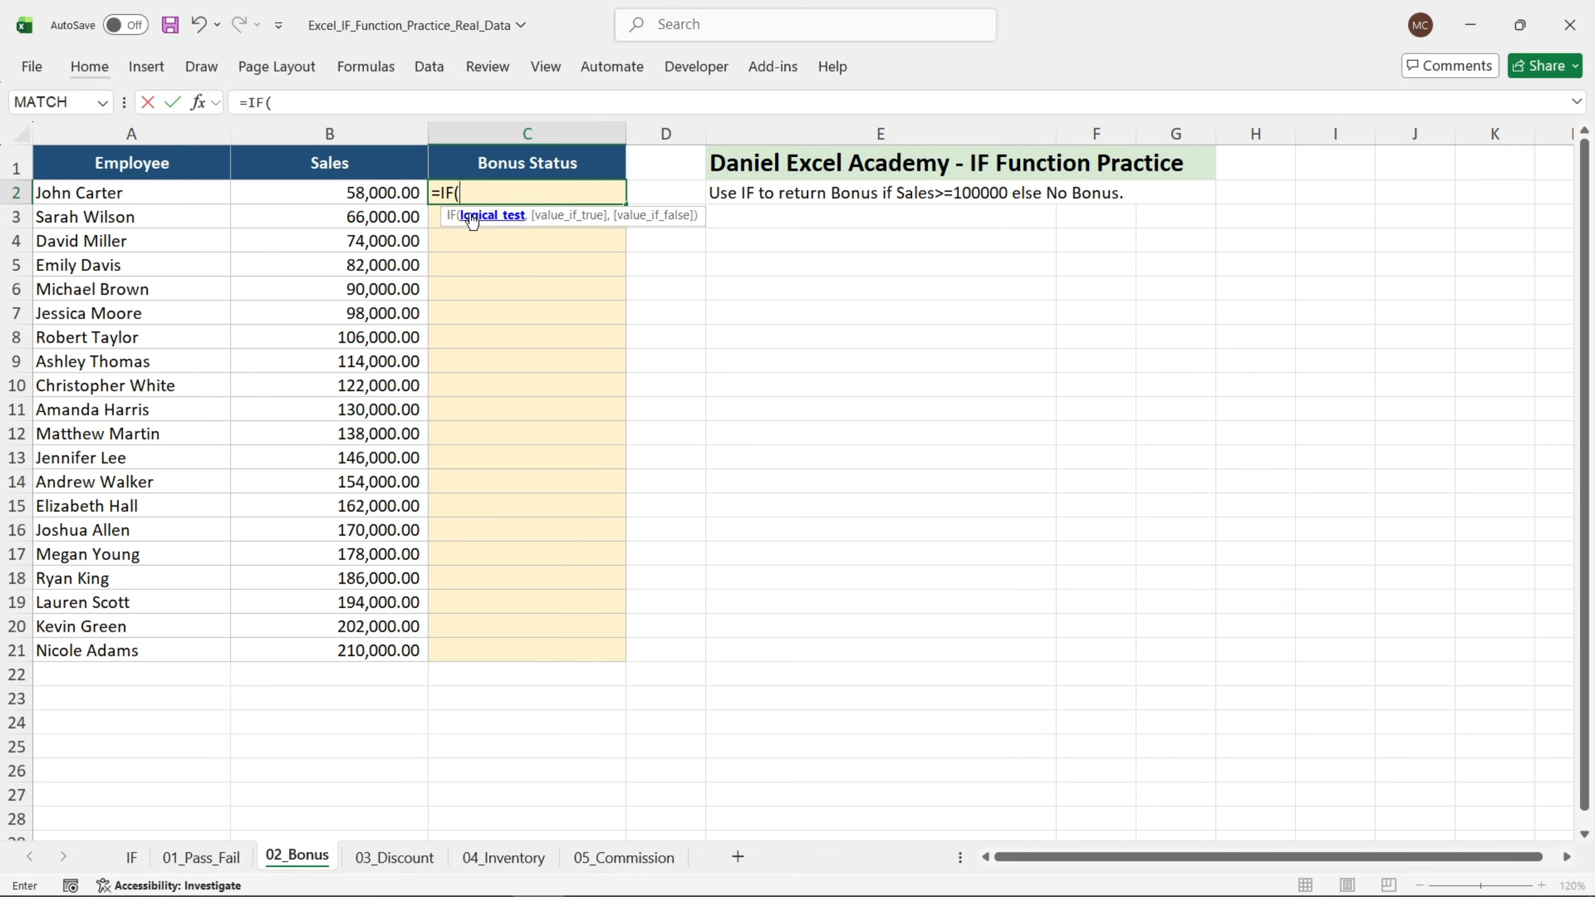
left_click(209, 104)
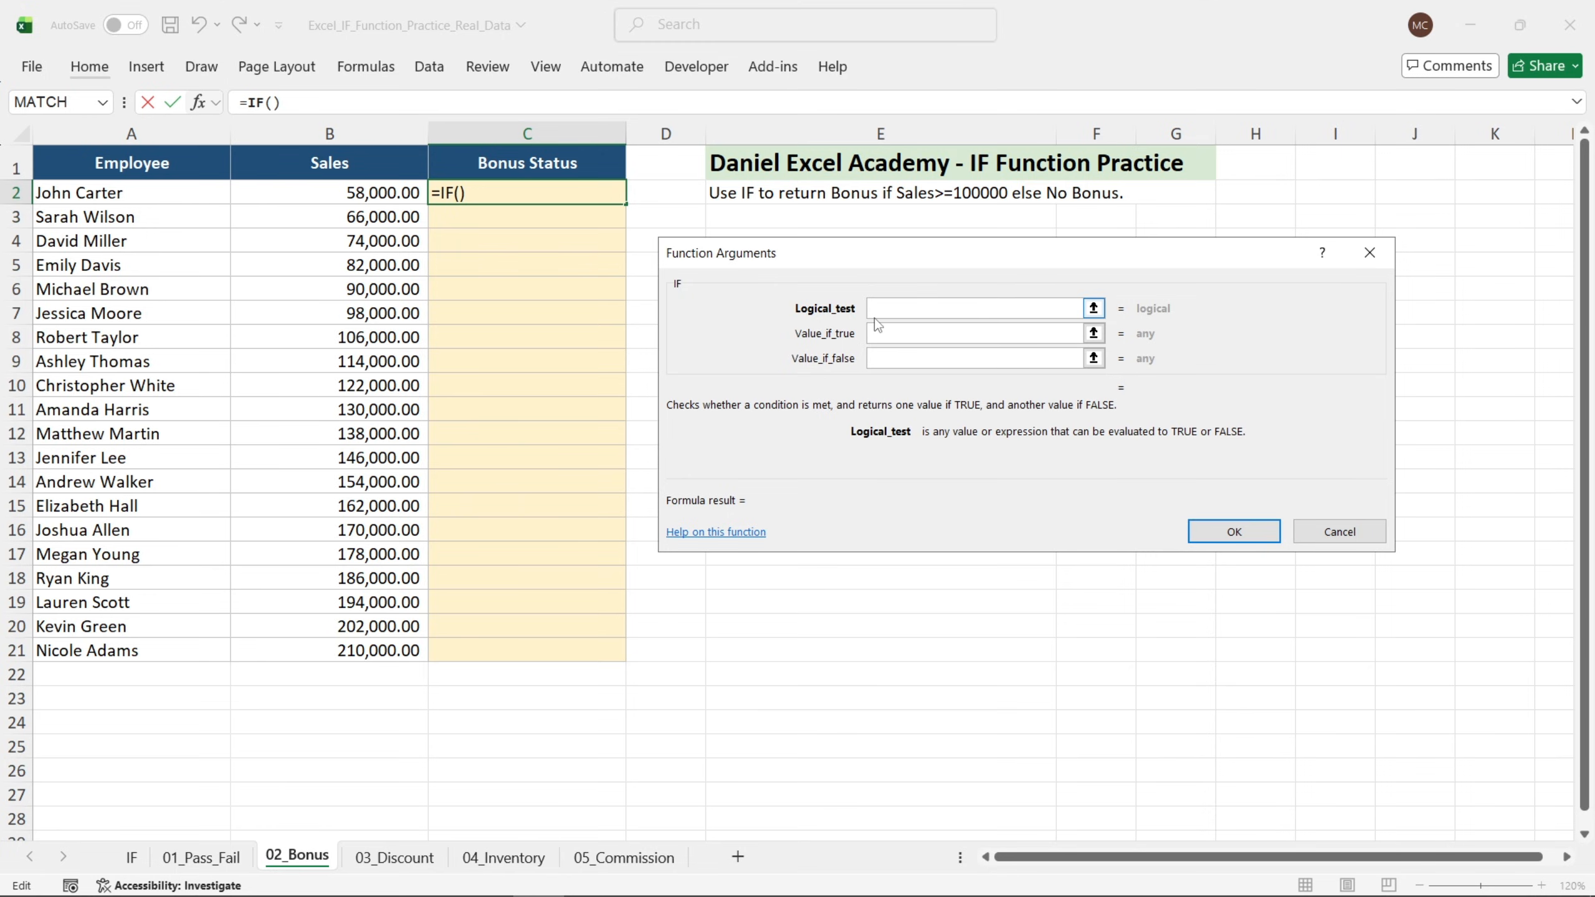
left_click(385, 192)
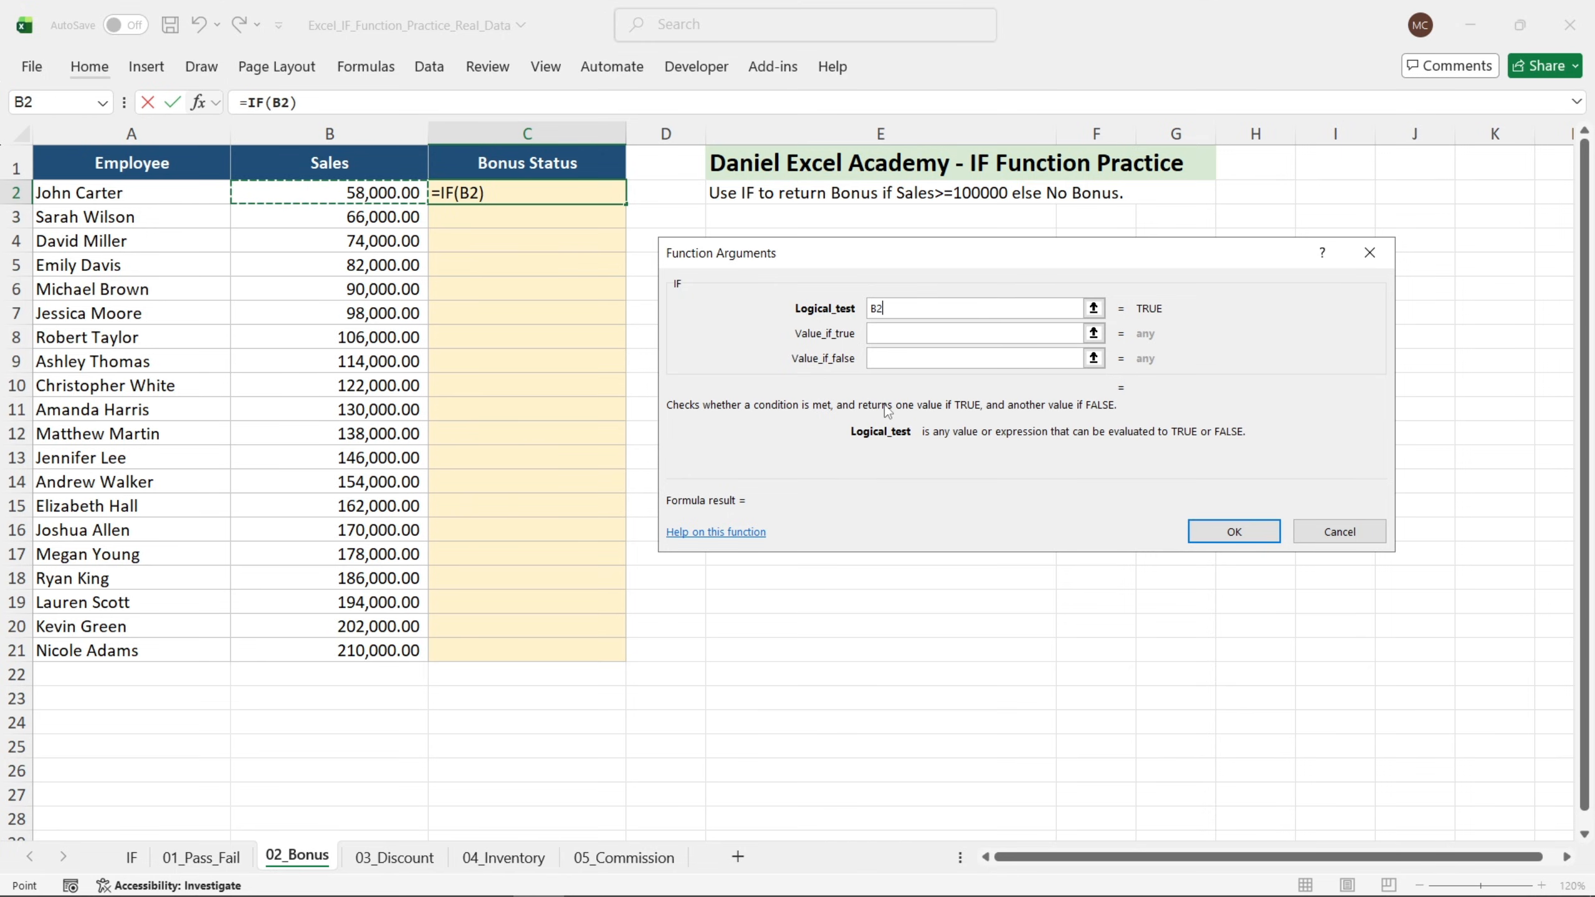
type(">")
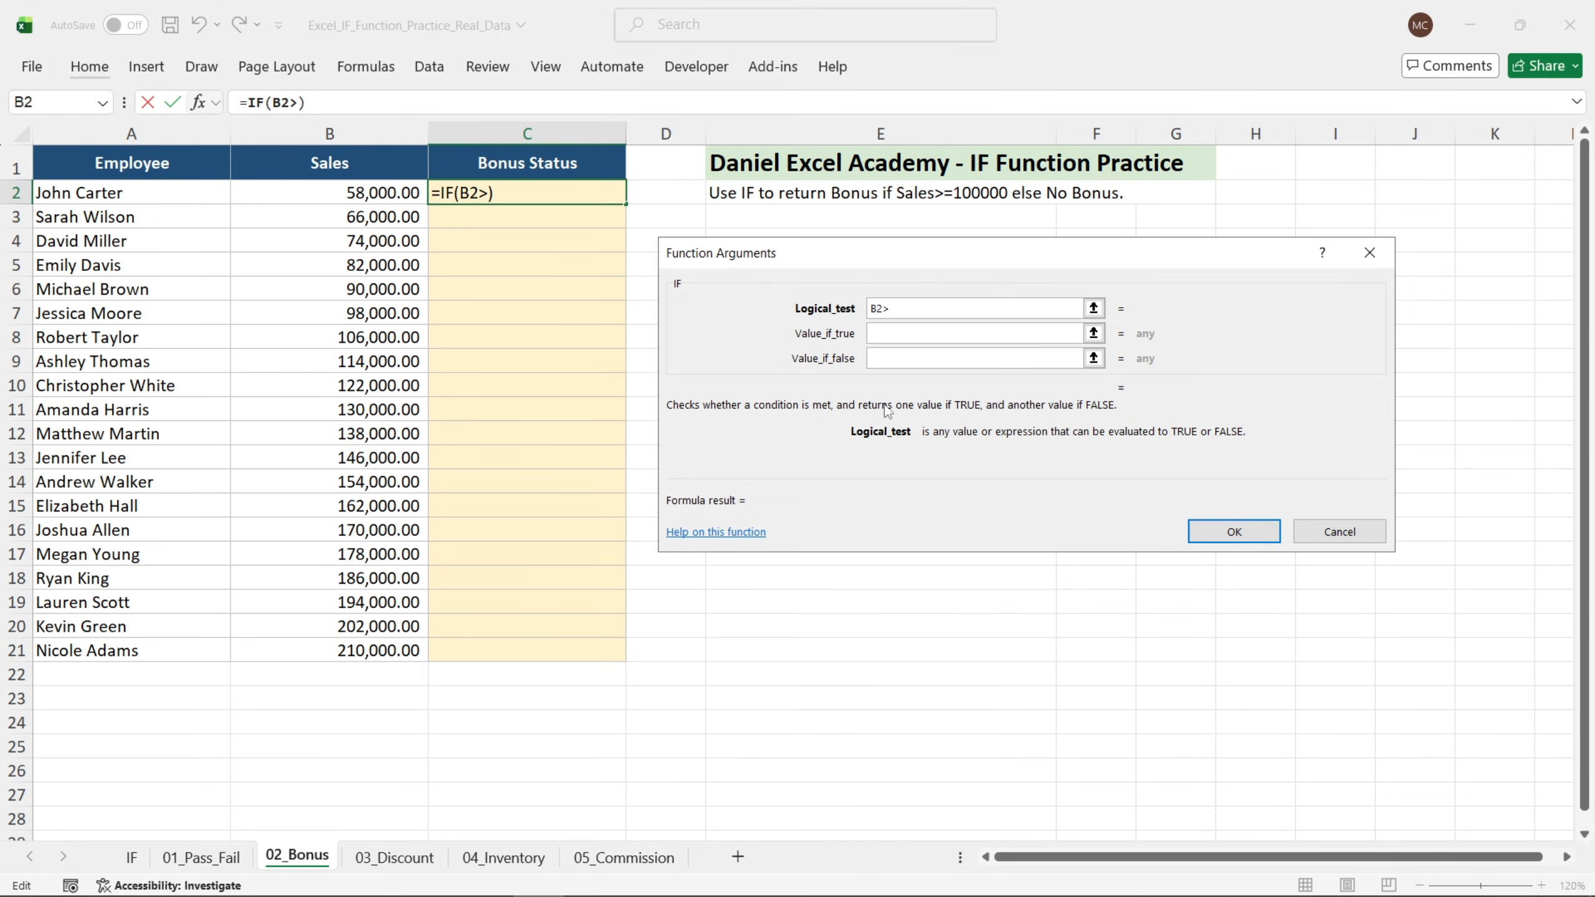
type("=100000")
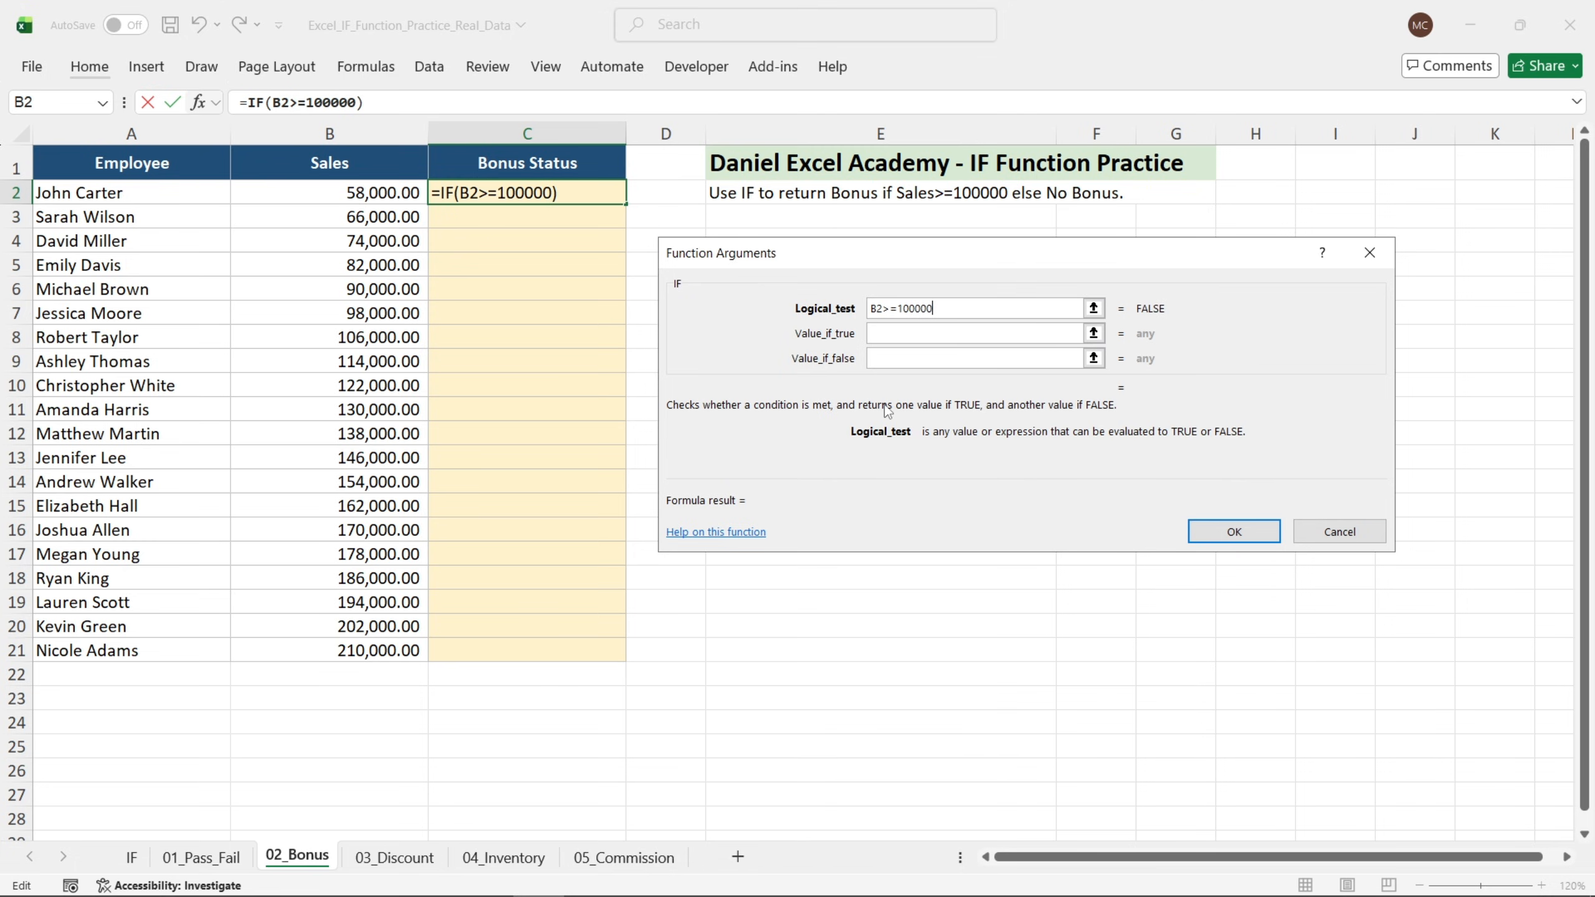
key("Tab")
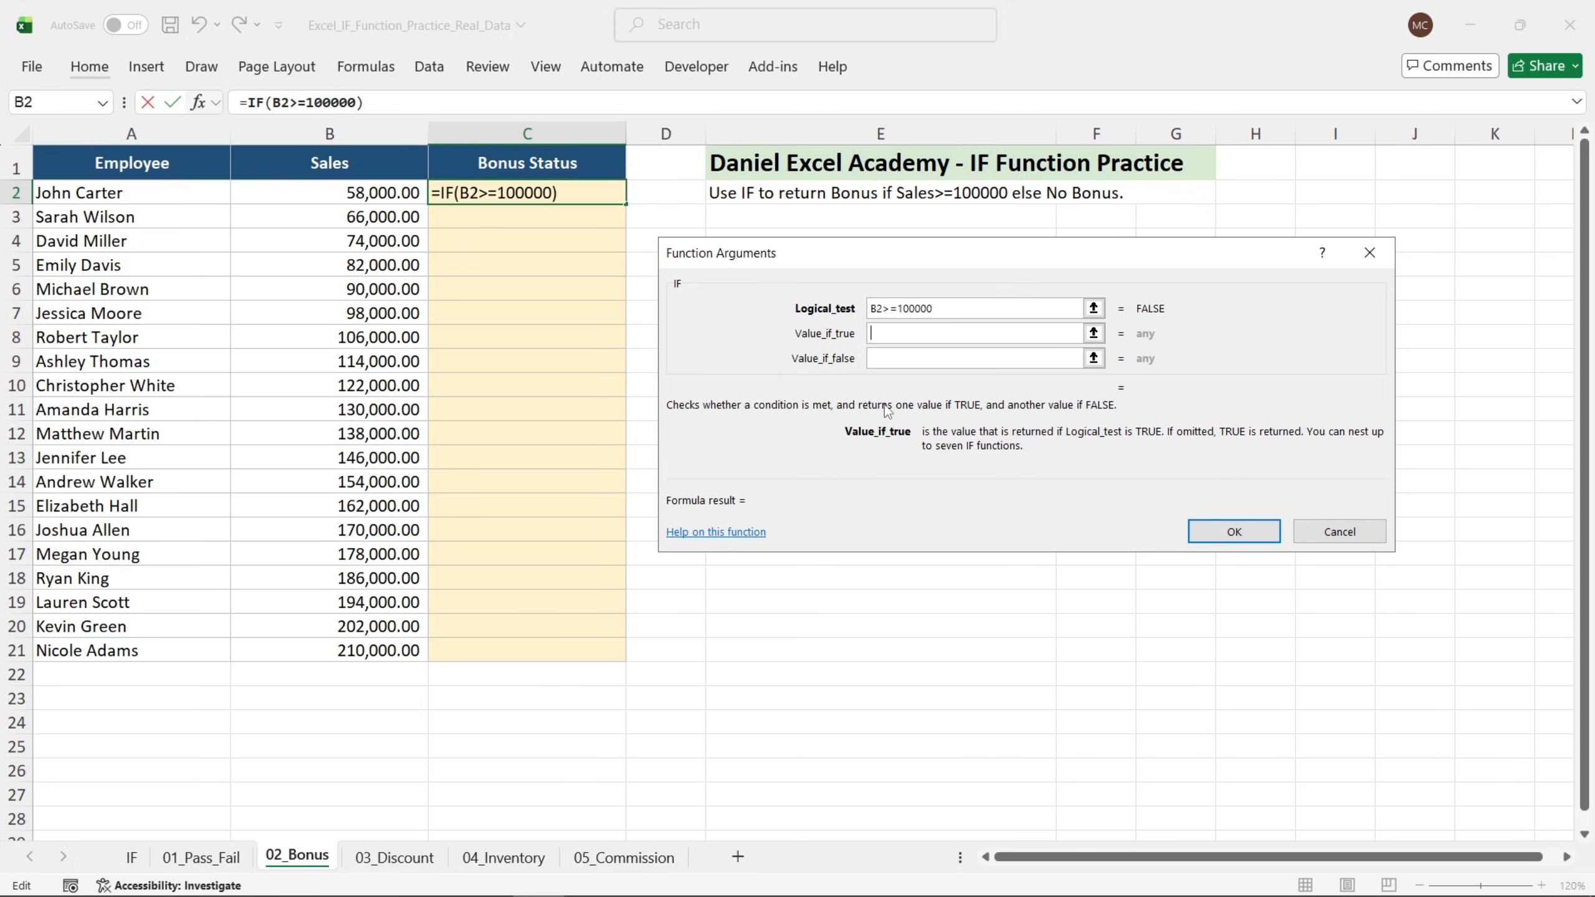
Return "Bonus" if true and "No Bonus" otherwise, then fill the formula down to C21.
type("\"Bonus")
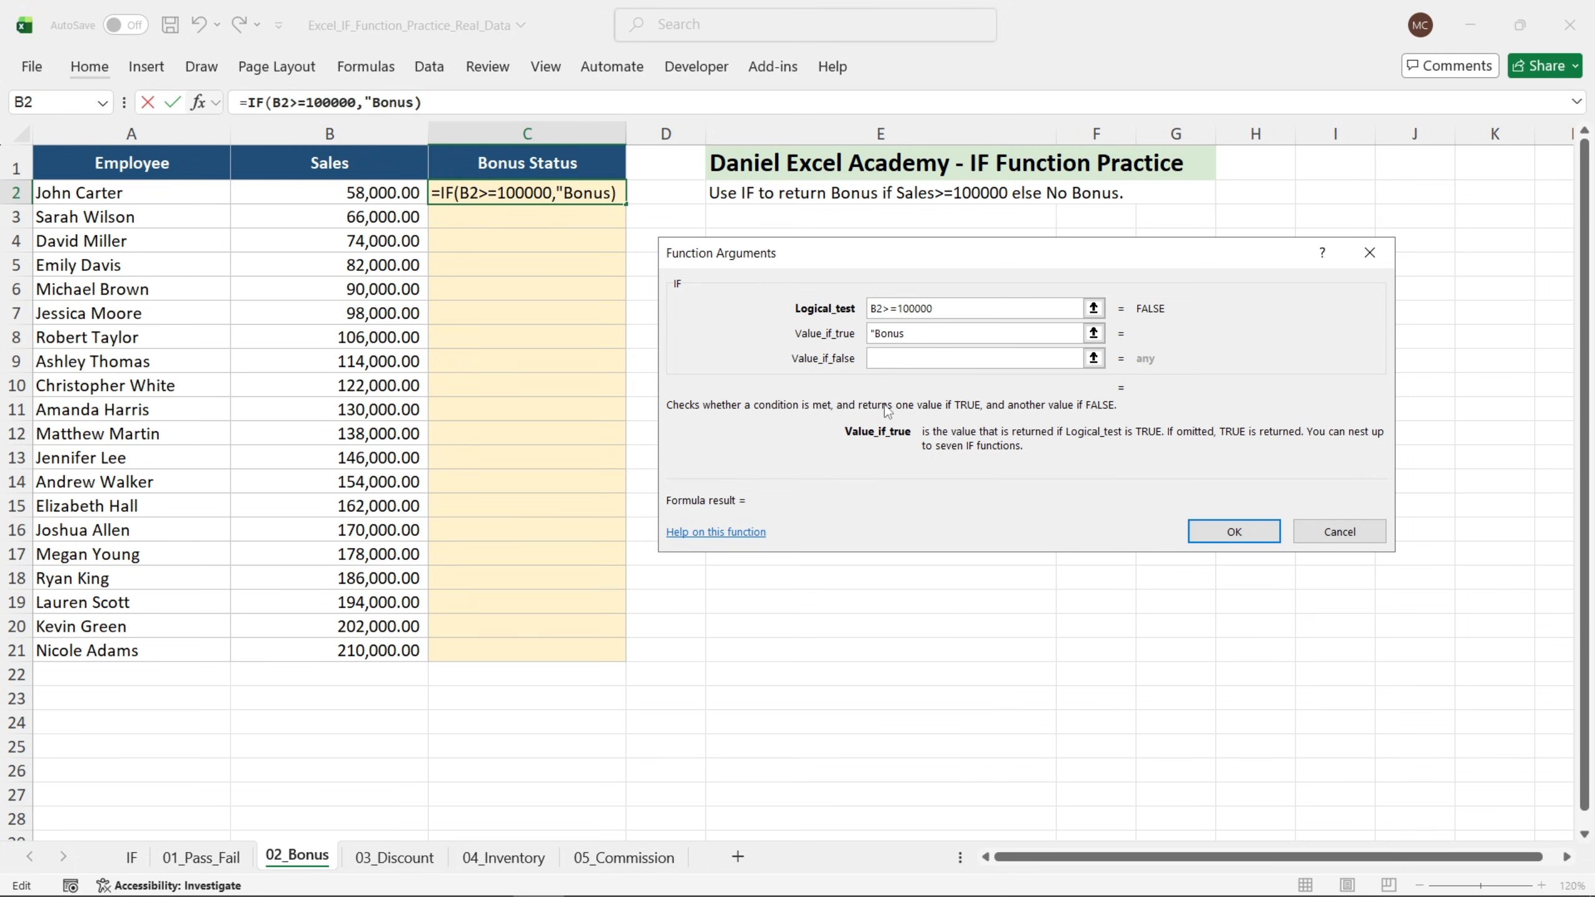
key("Tab")
type("\"N")
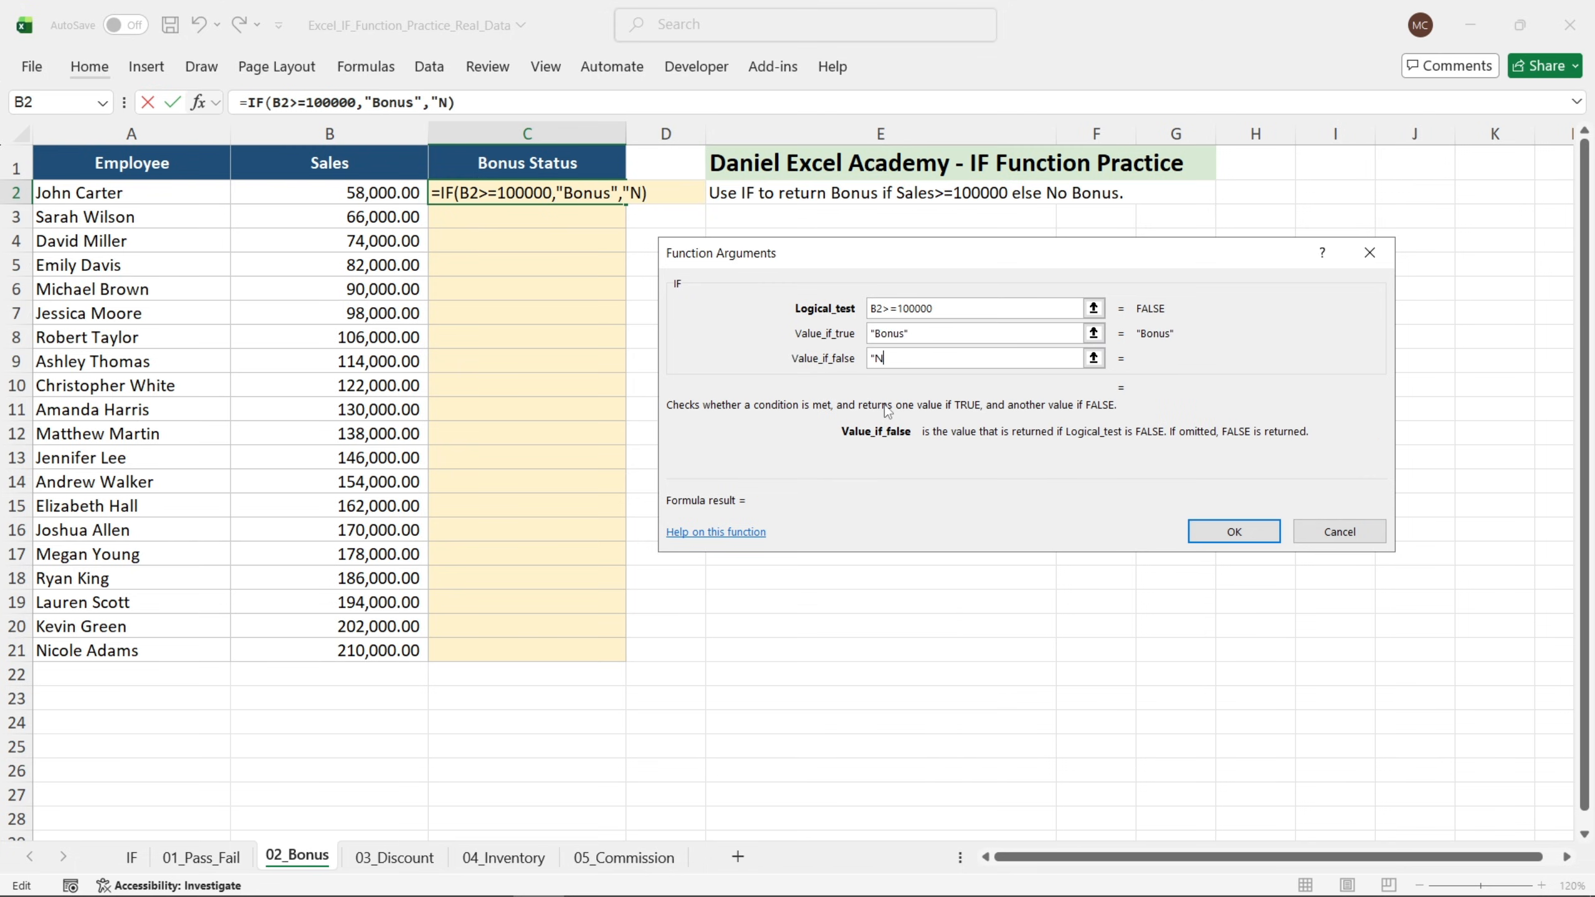
type("o Bonus\"")
key("Return")
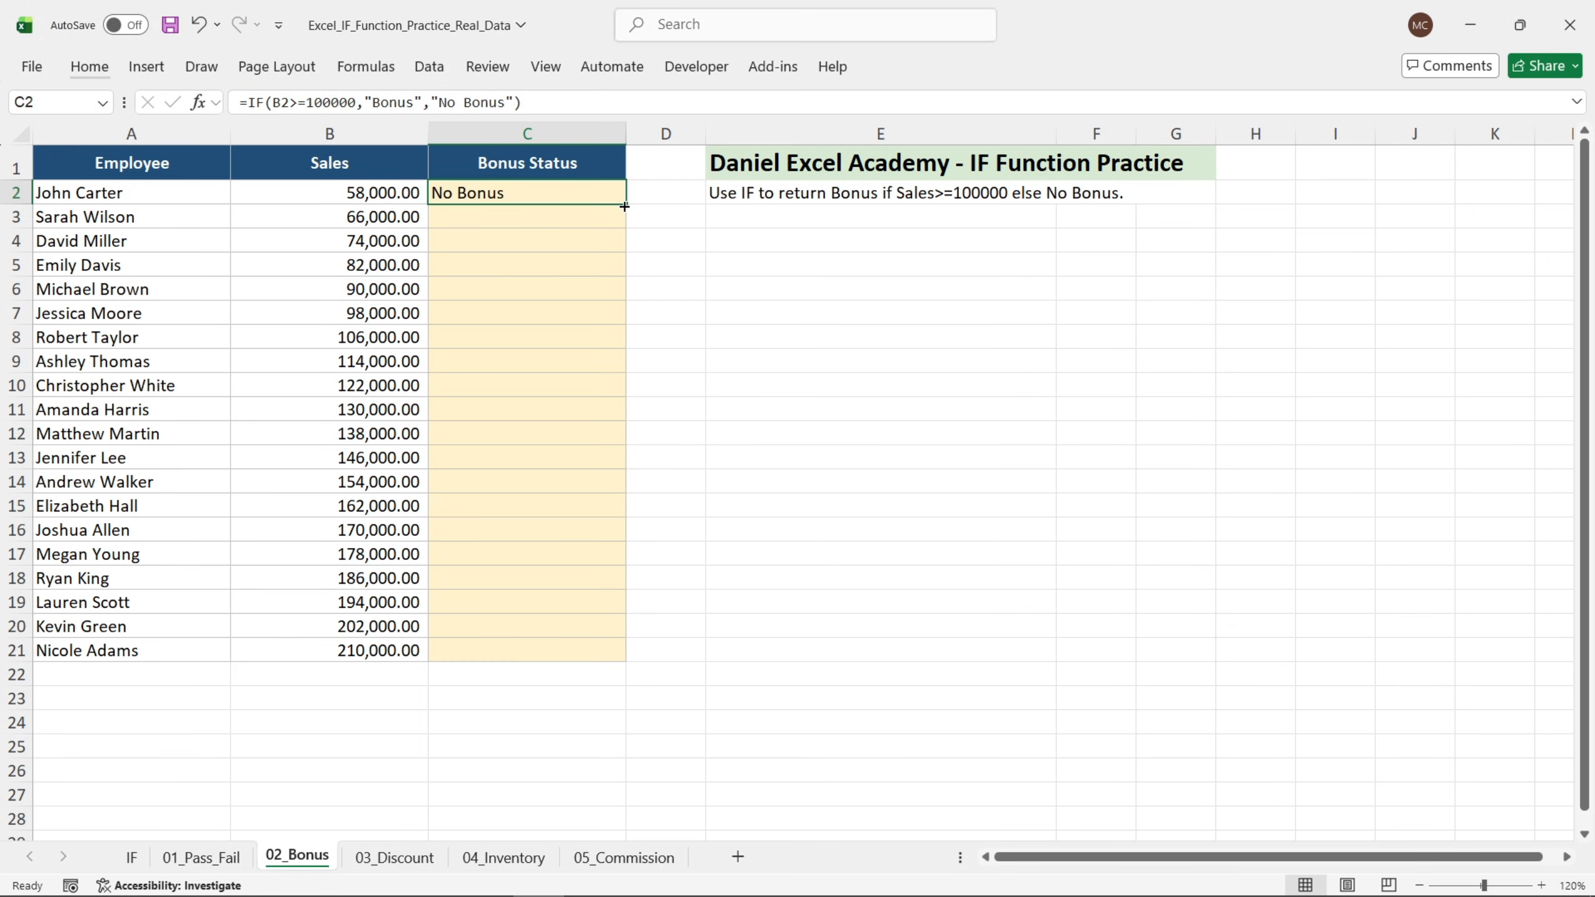
left_click_drag(626, 204, 606, 652)
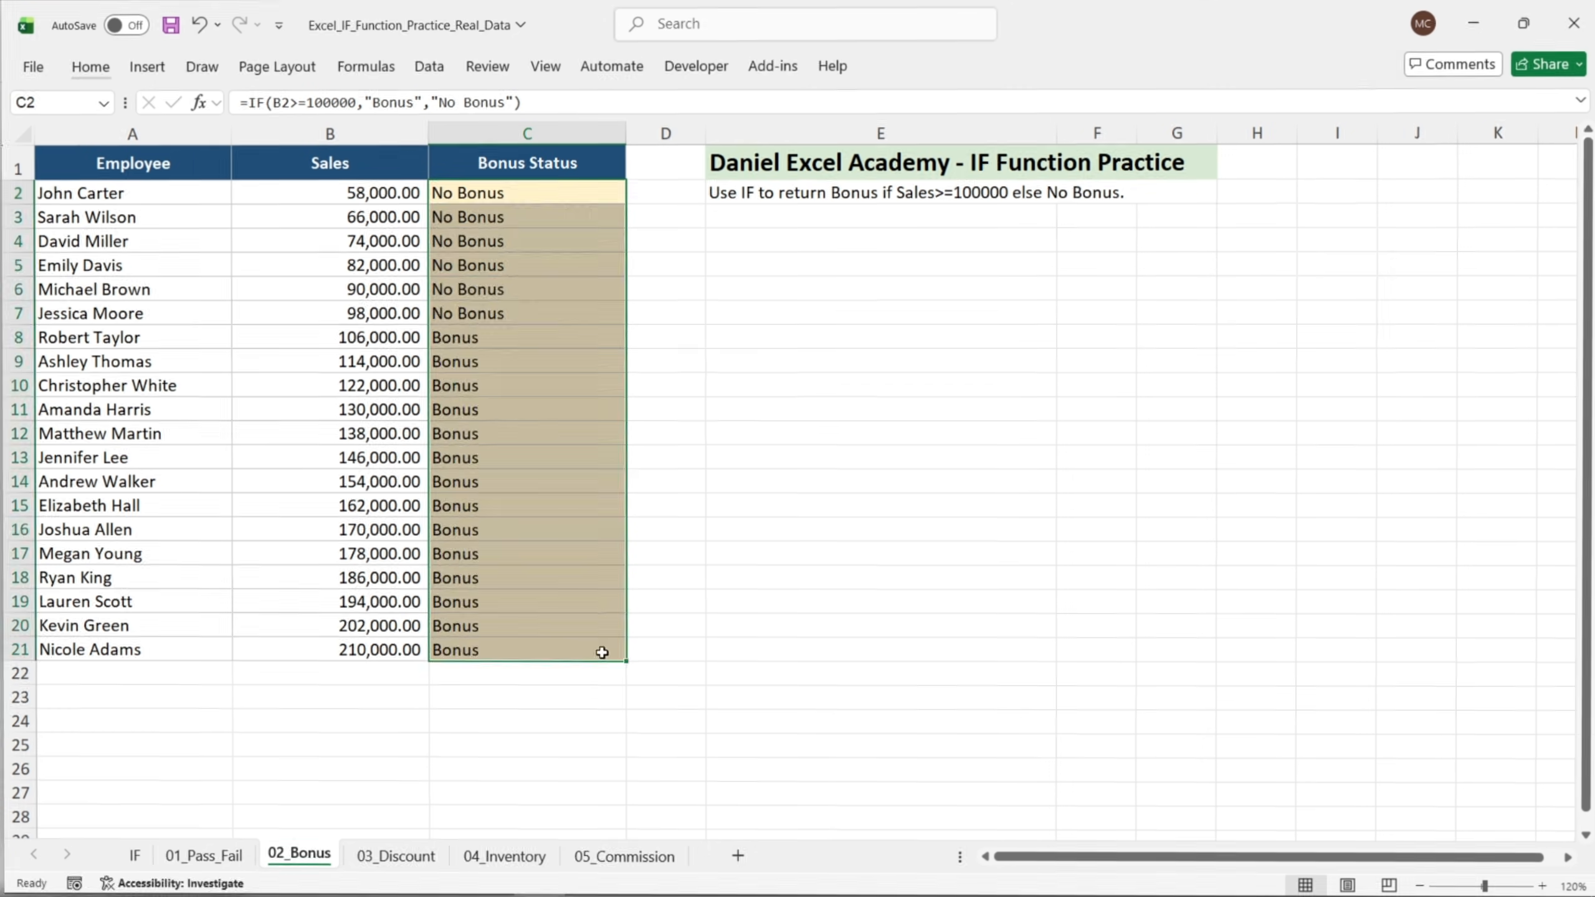
left_click(759, 536)
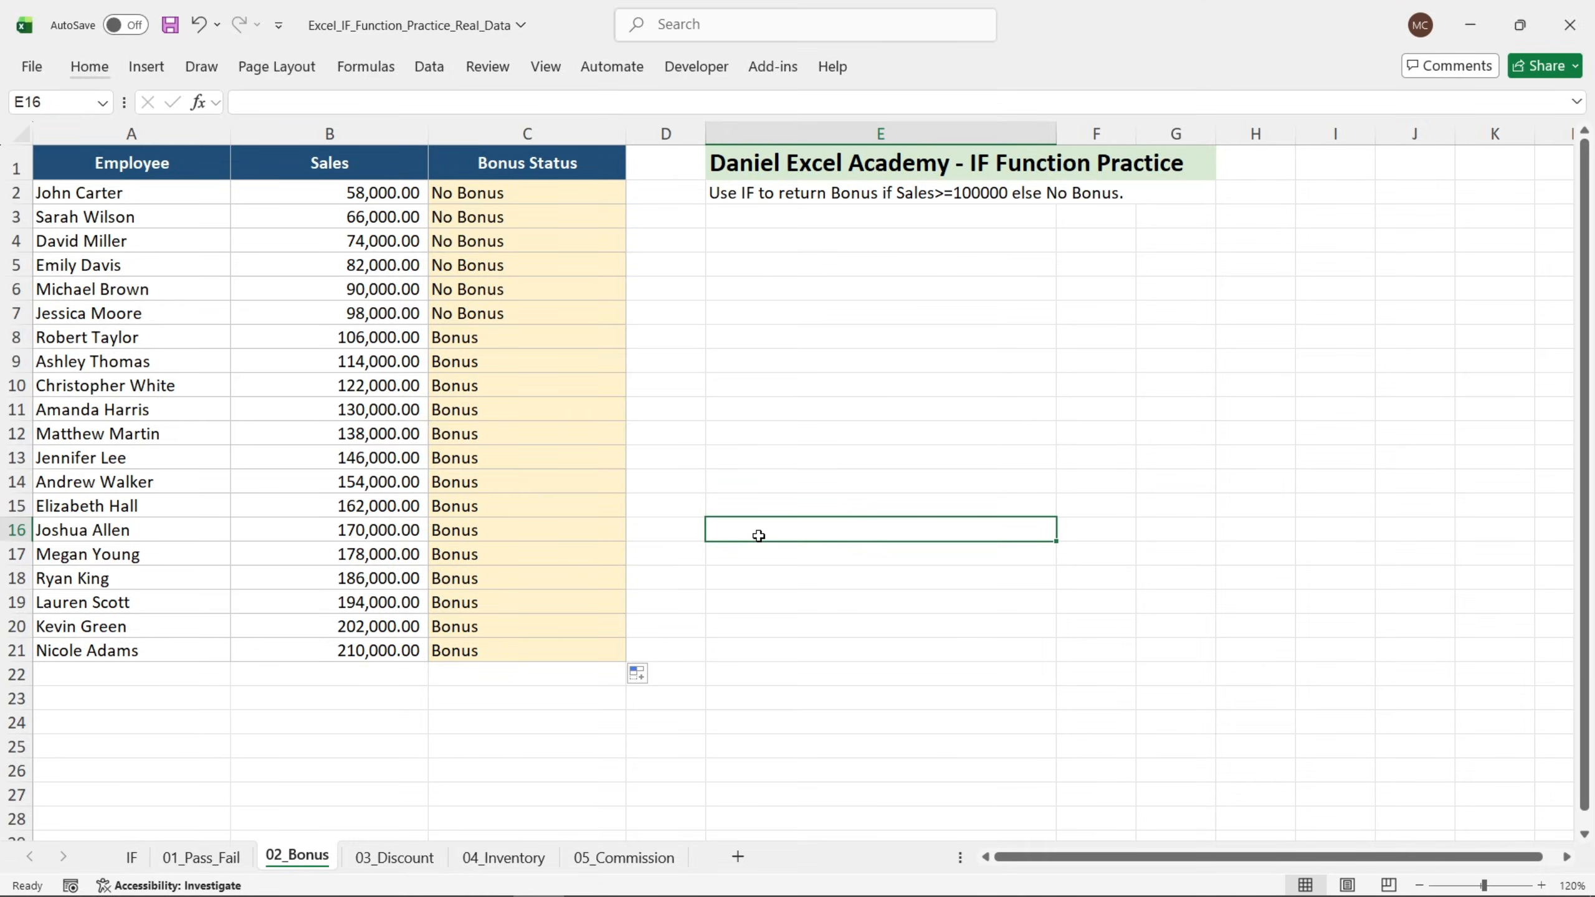
On the 03_Discount sheet, start an IF function in C2 with the logical test B2>=500.
left_click(395, 857)
left_click(773, 397)
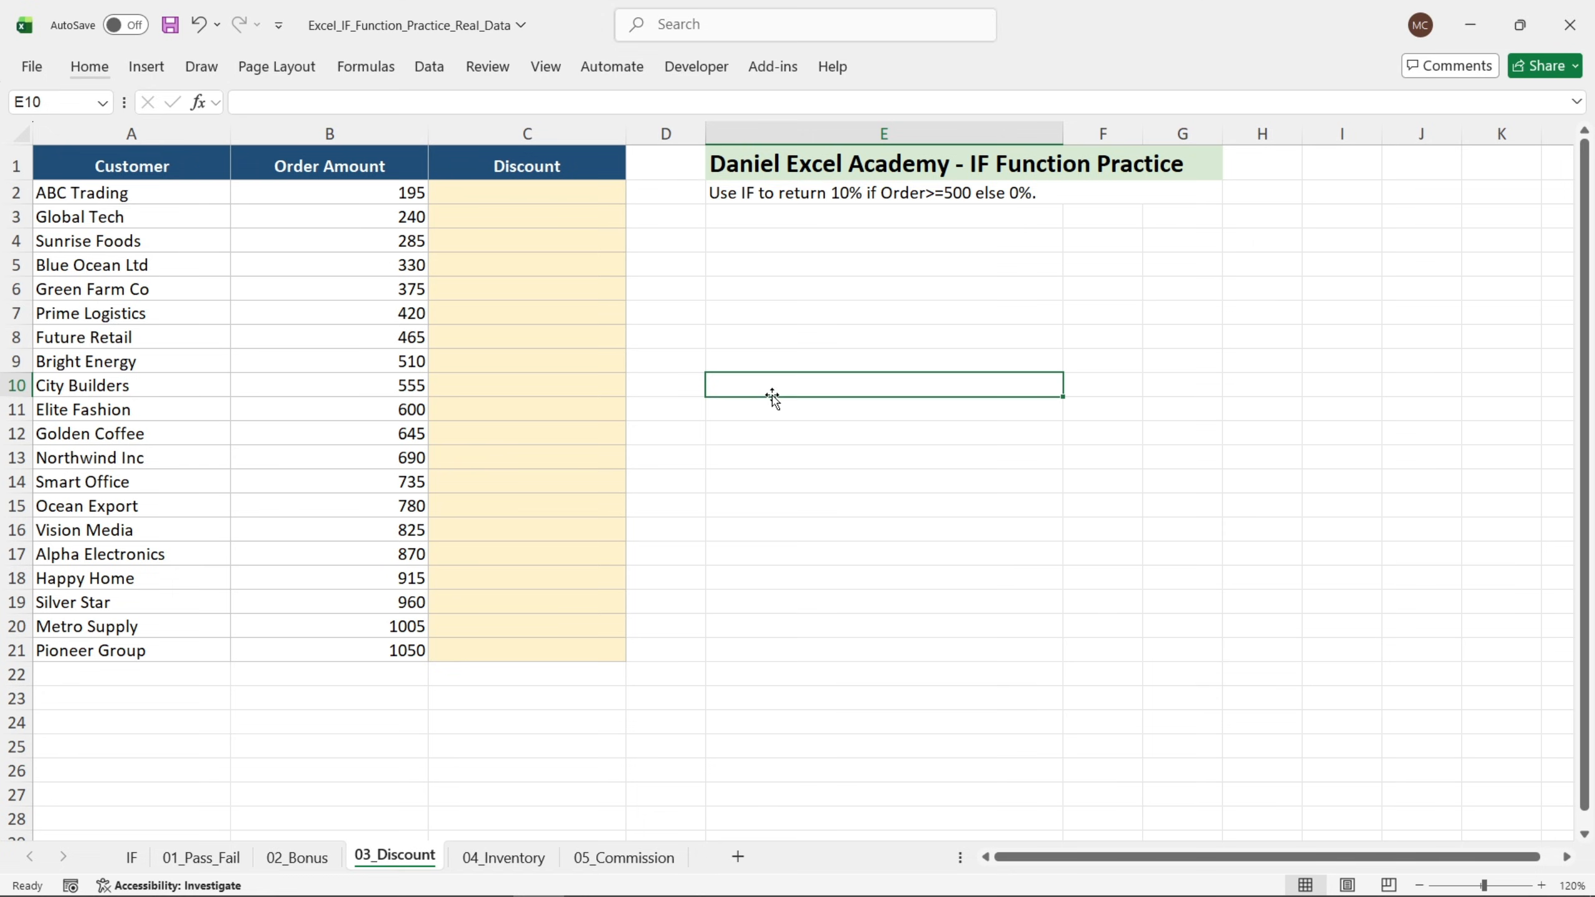
left_click(538, 198)
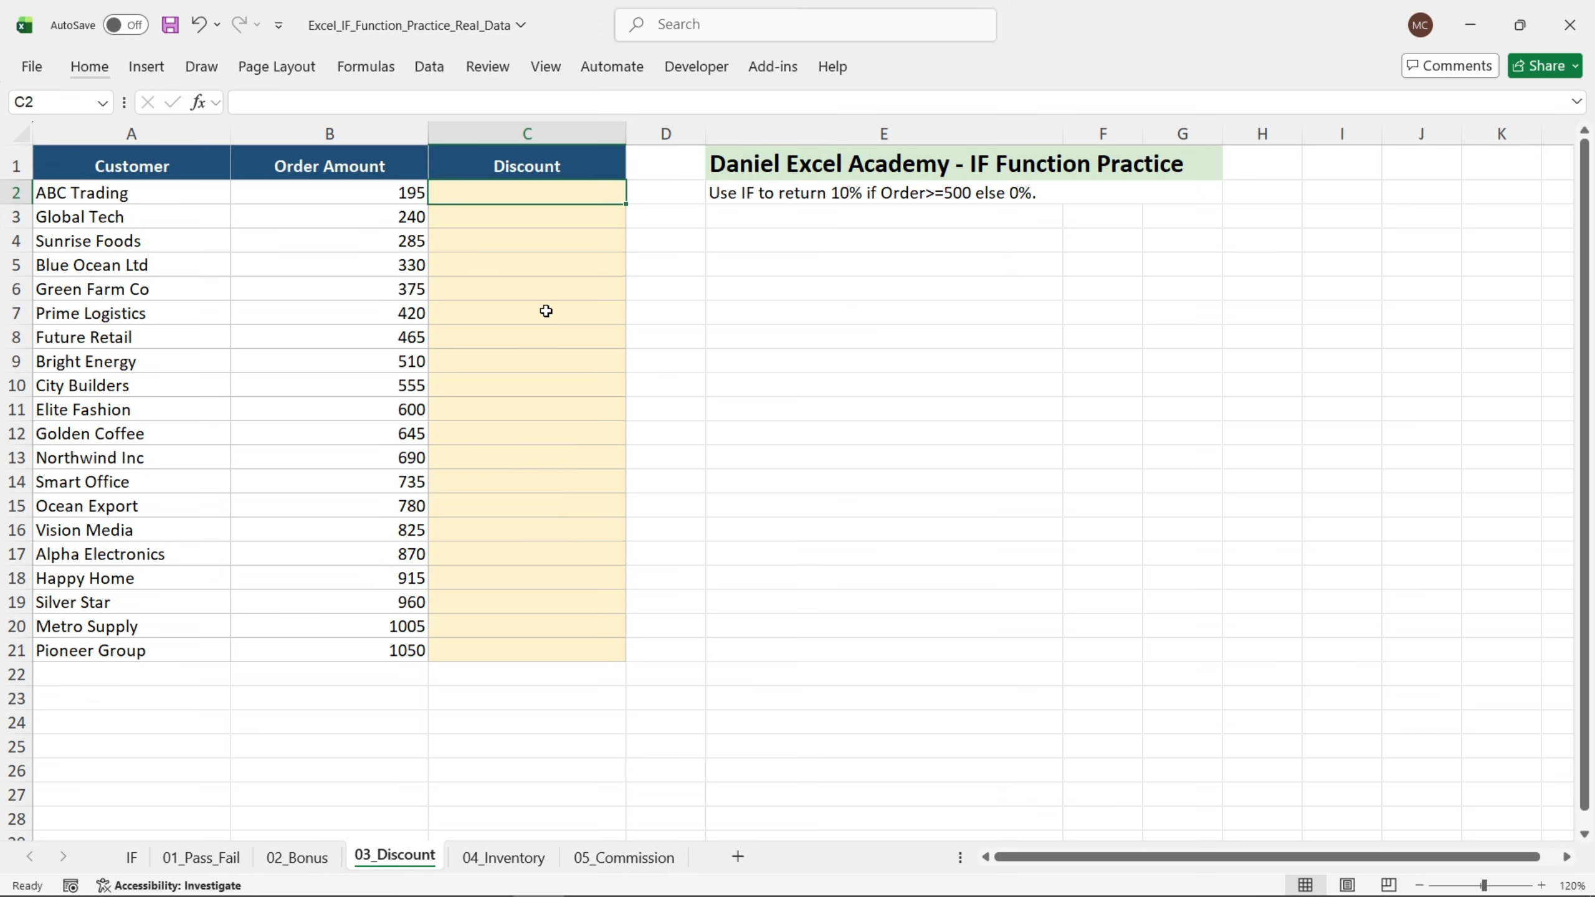
type("=")
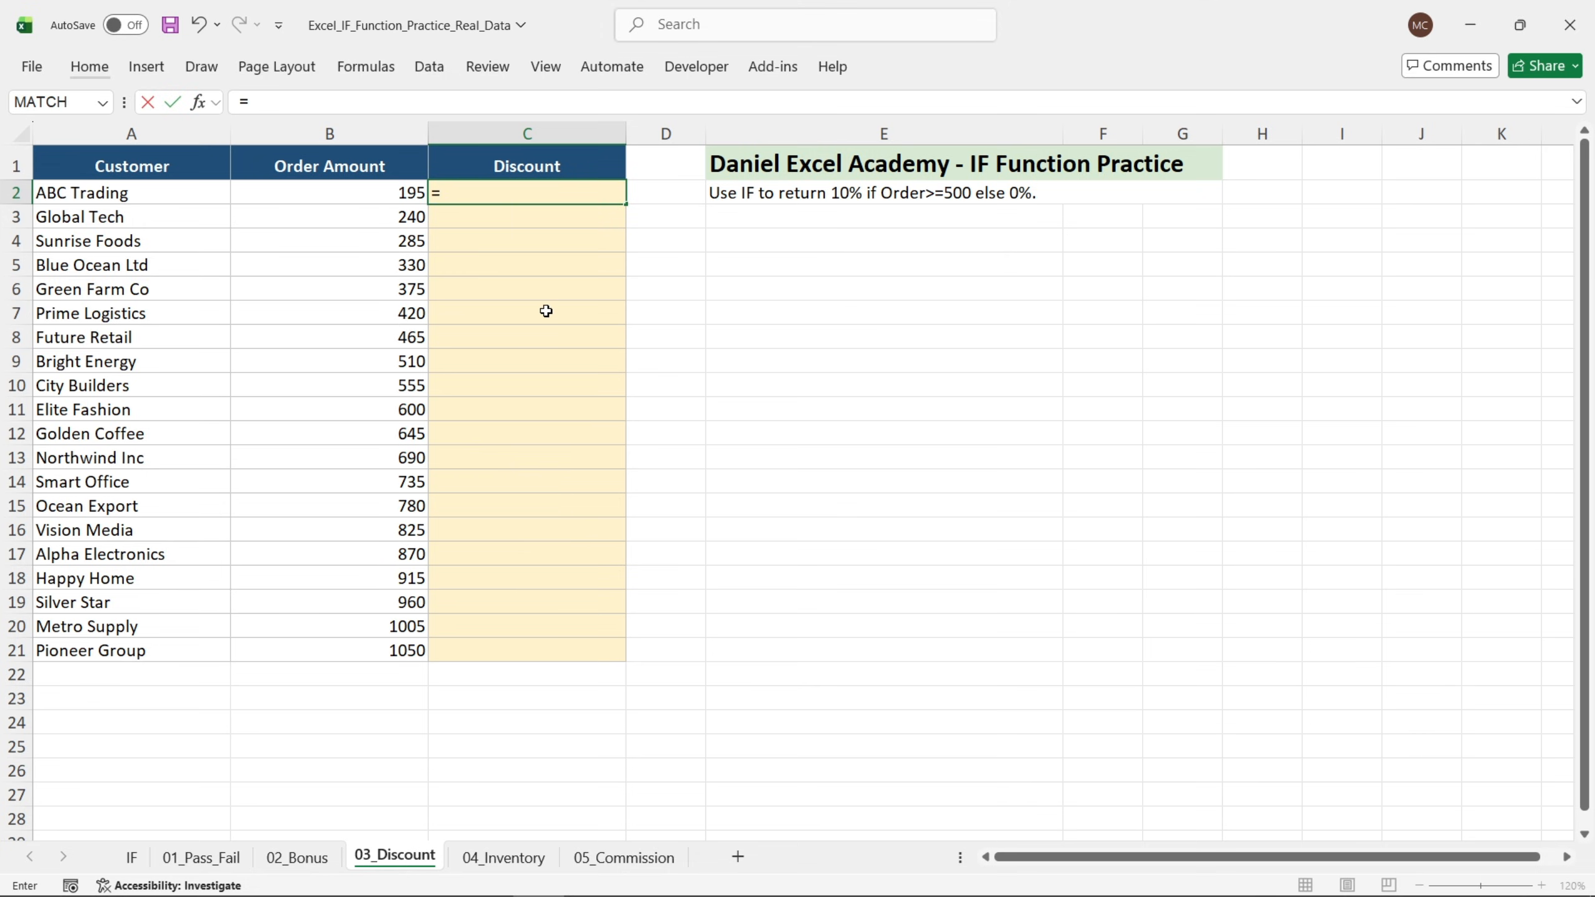
type("if")
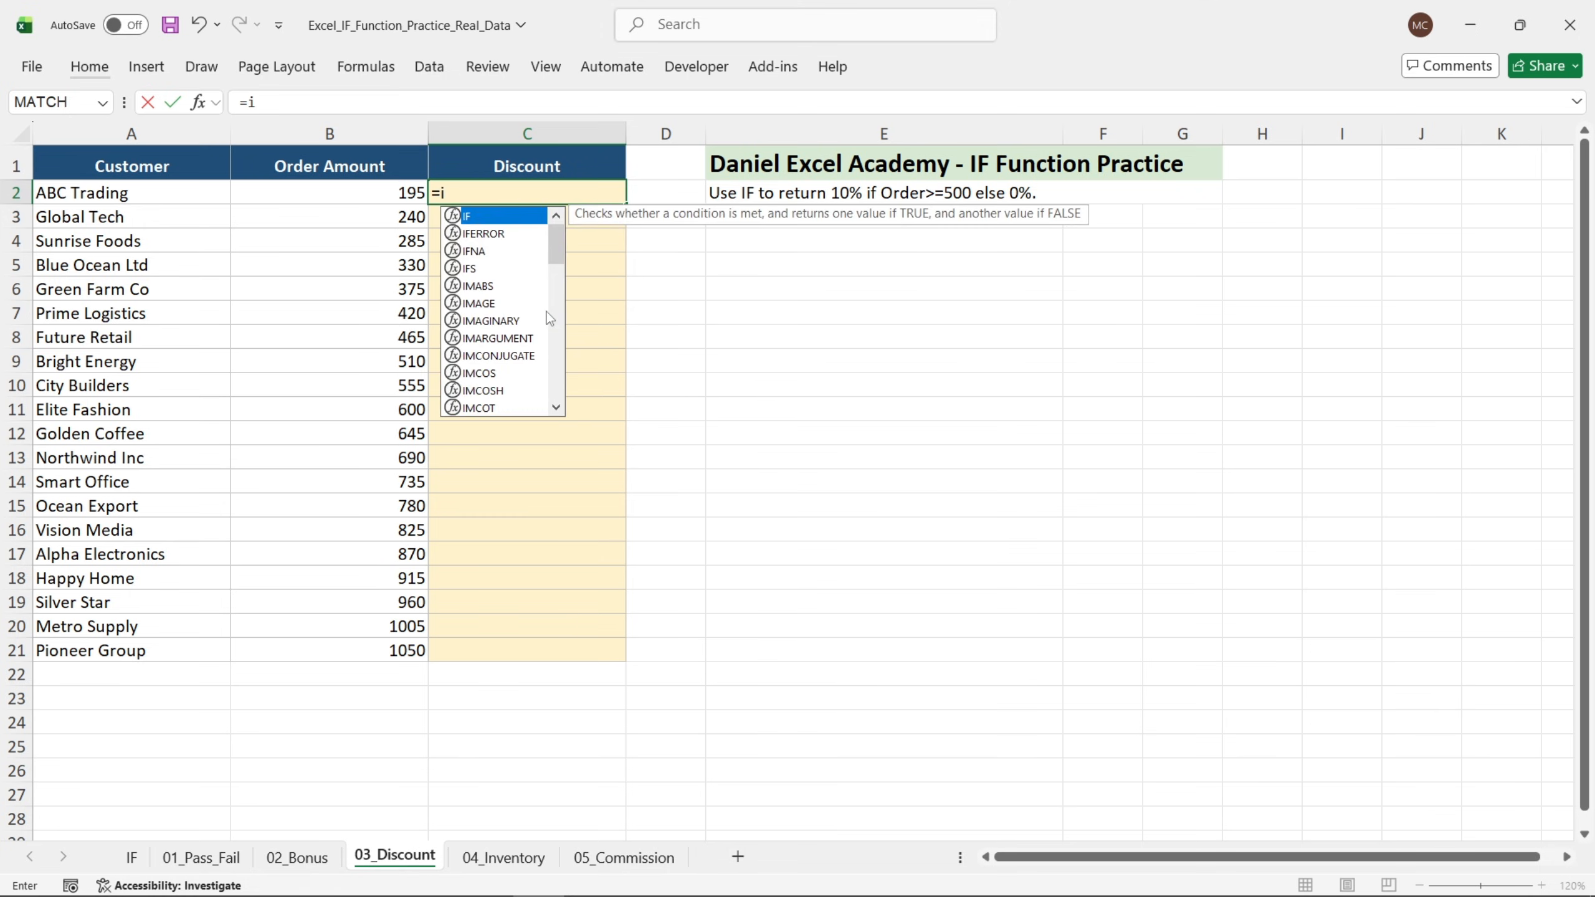
double_click(468, 217)
left_click(198, 101)
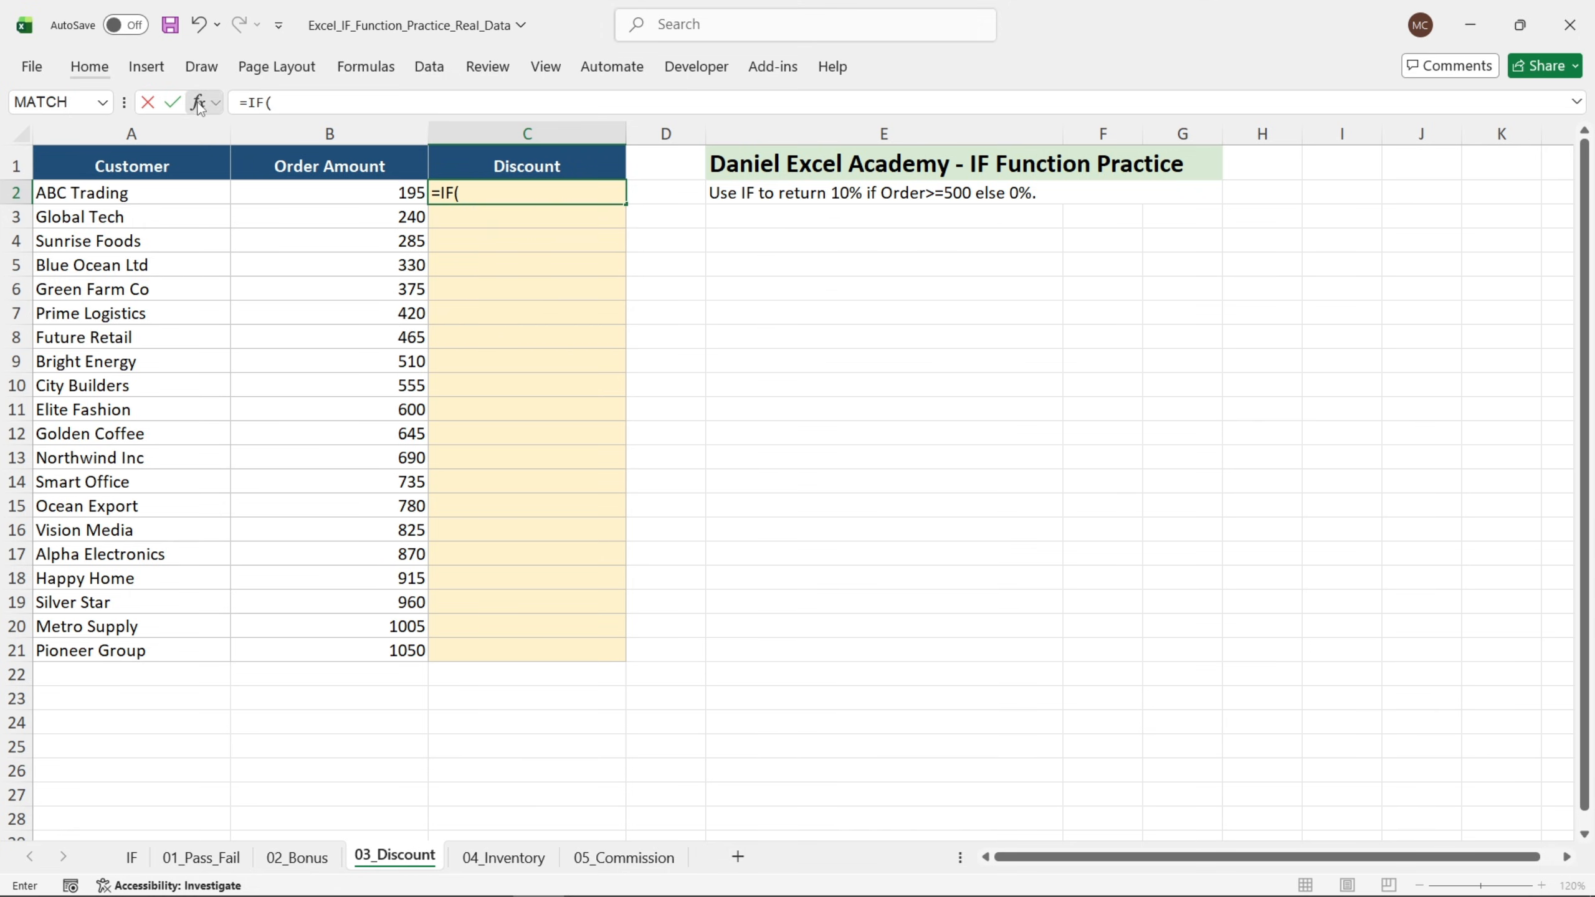
left_click(392, 193)
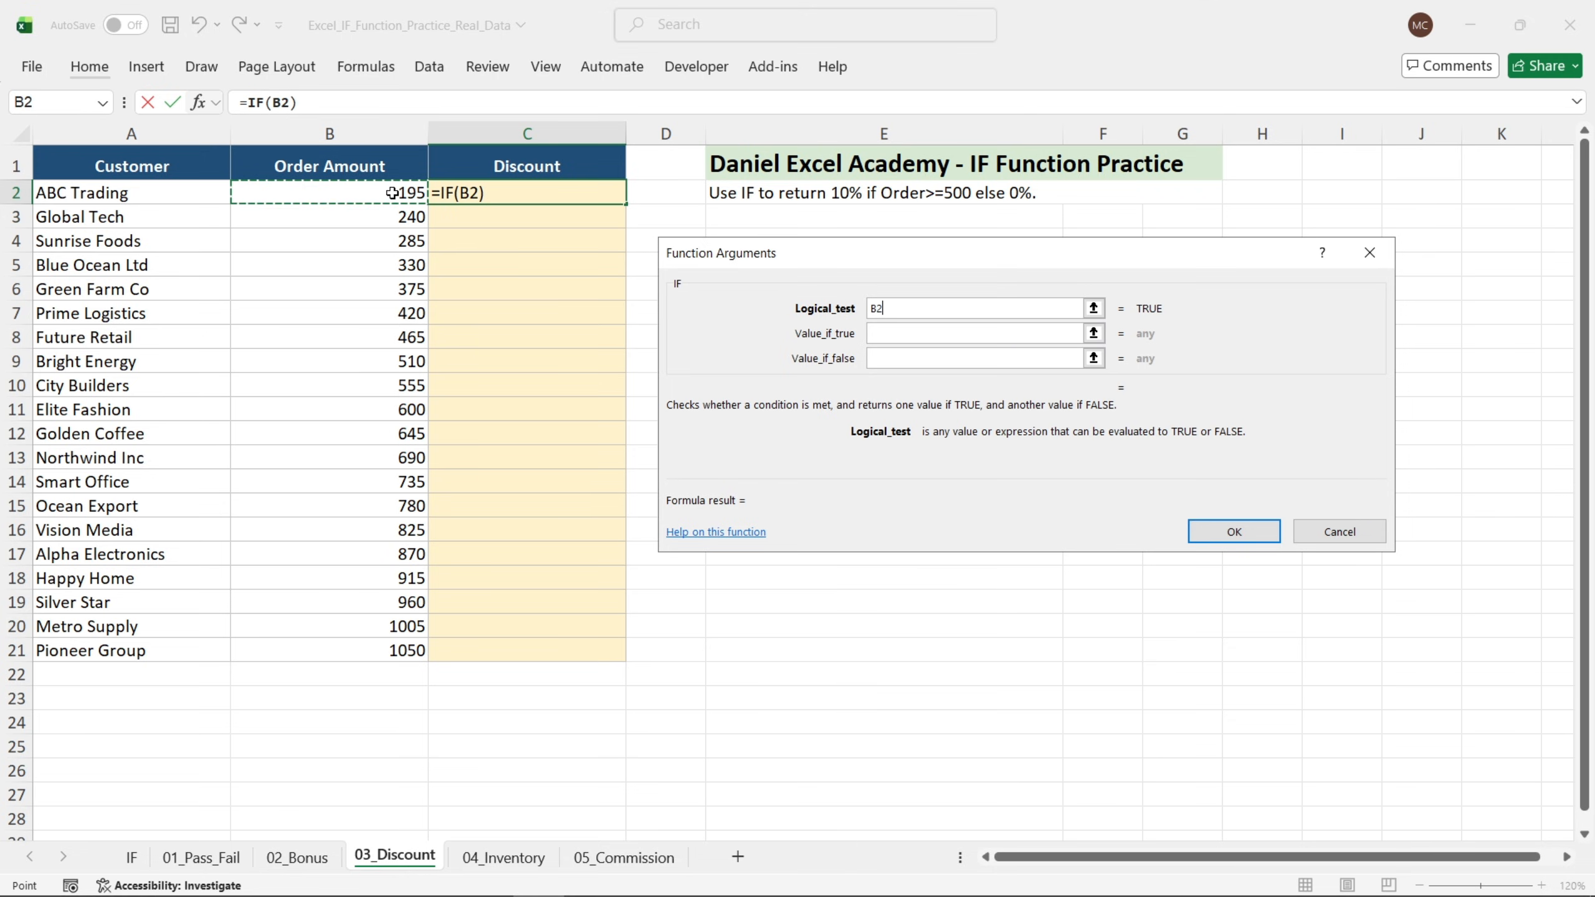
type(">=")
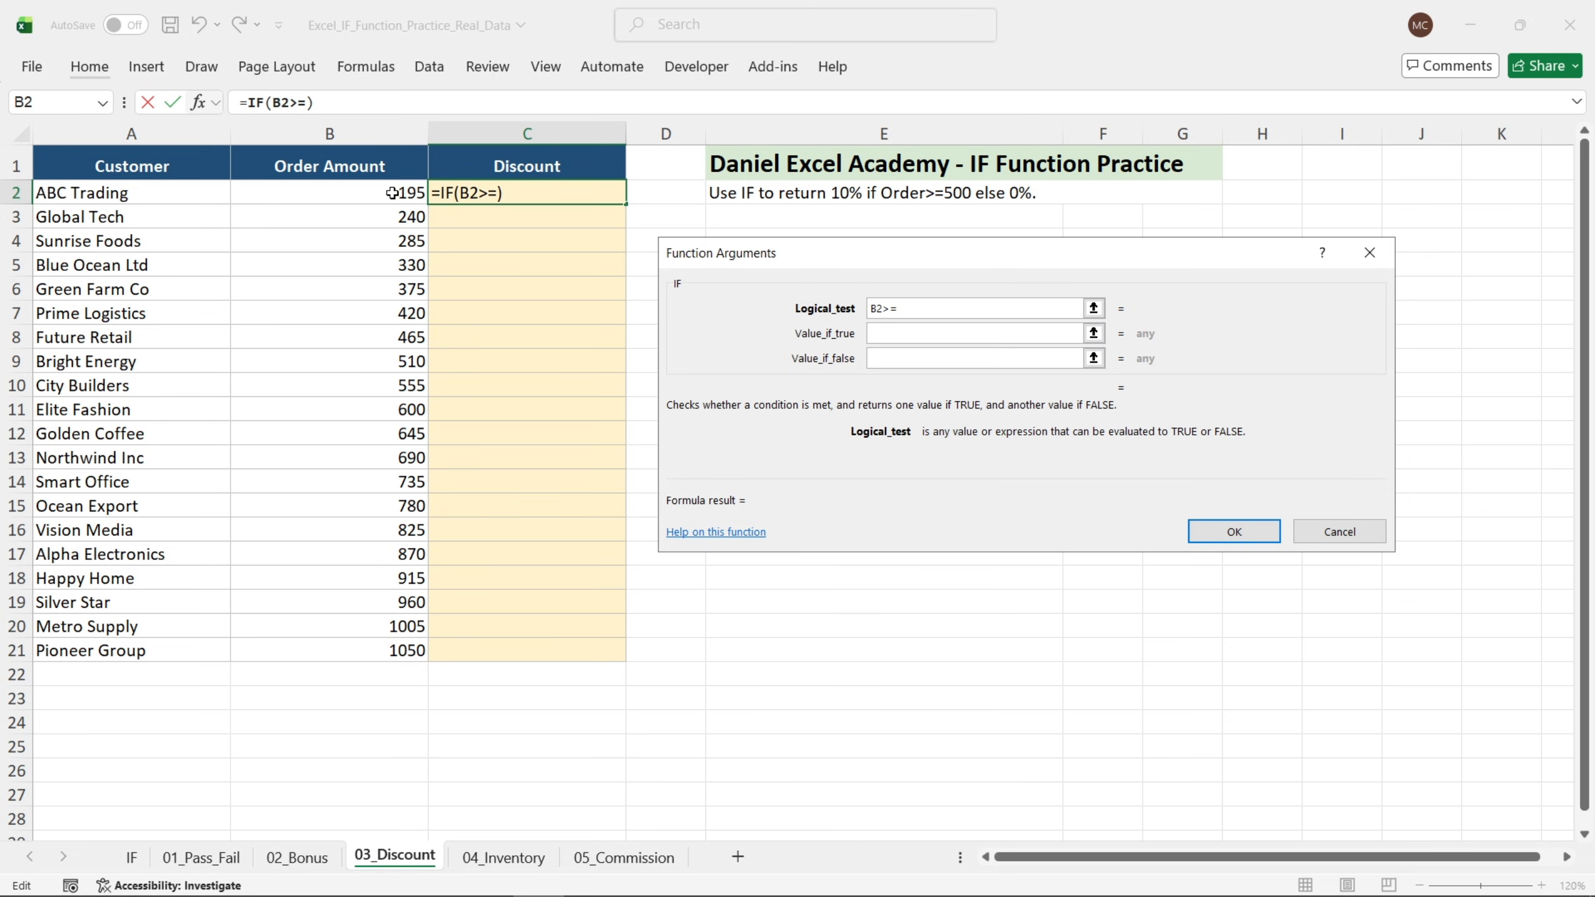
type("500")
key("Tab")
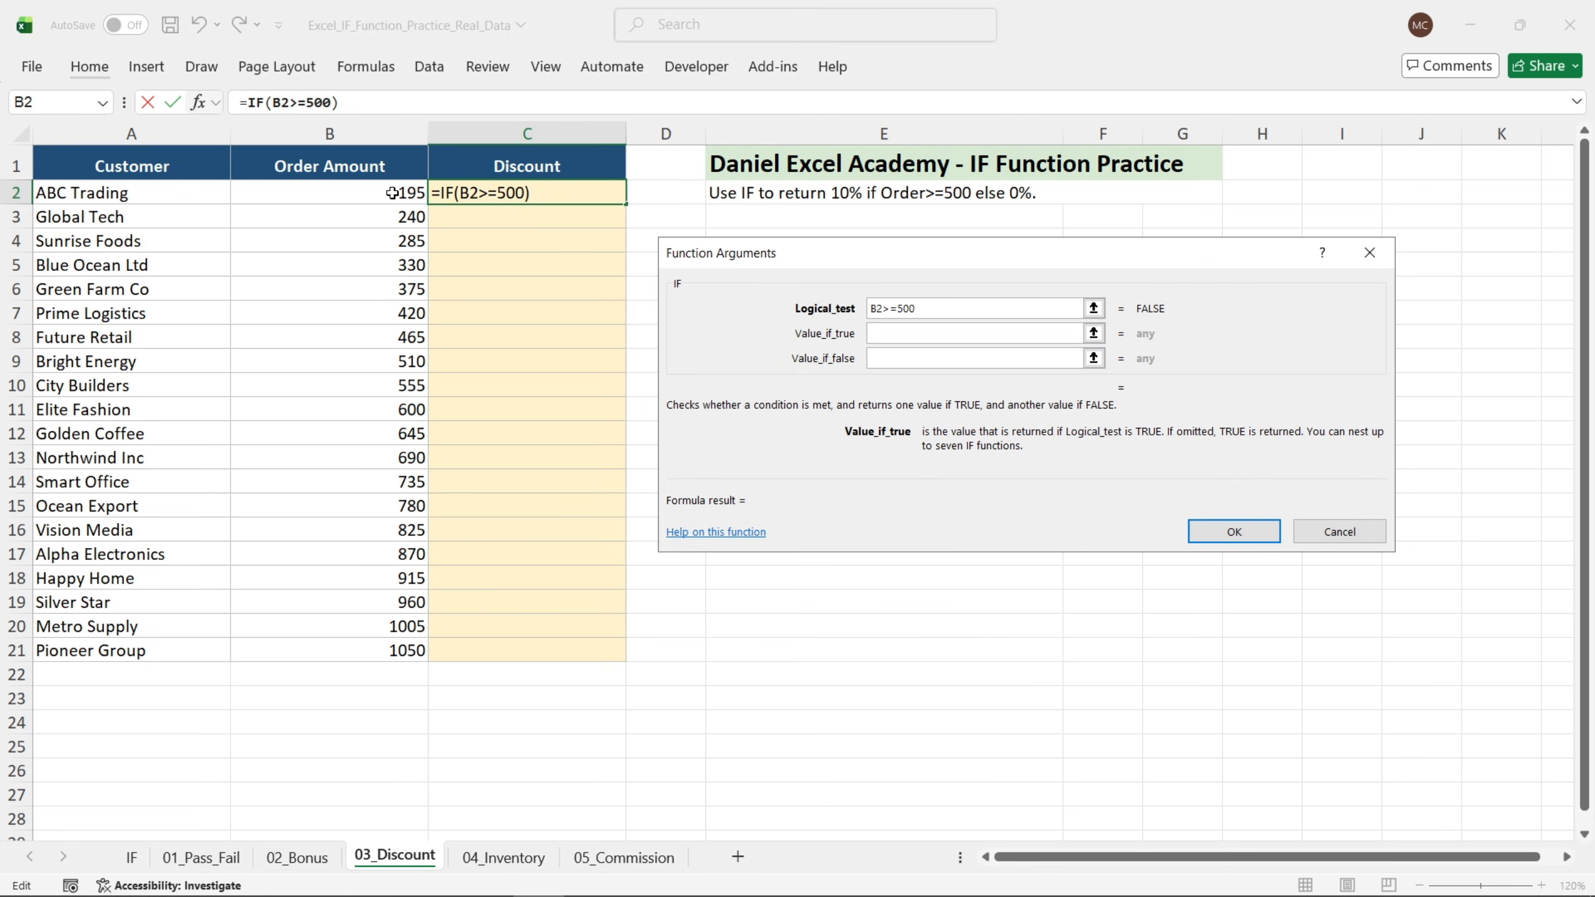
Return 10% if true and 0% otherwise, then fill the Discount formula down to C21.
type("10%")
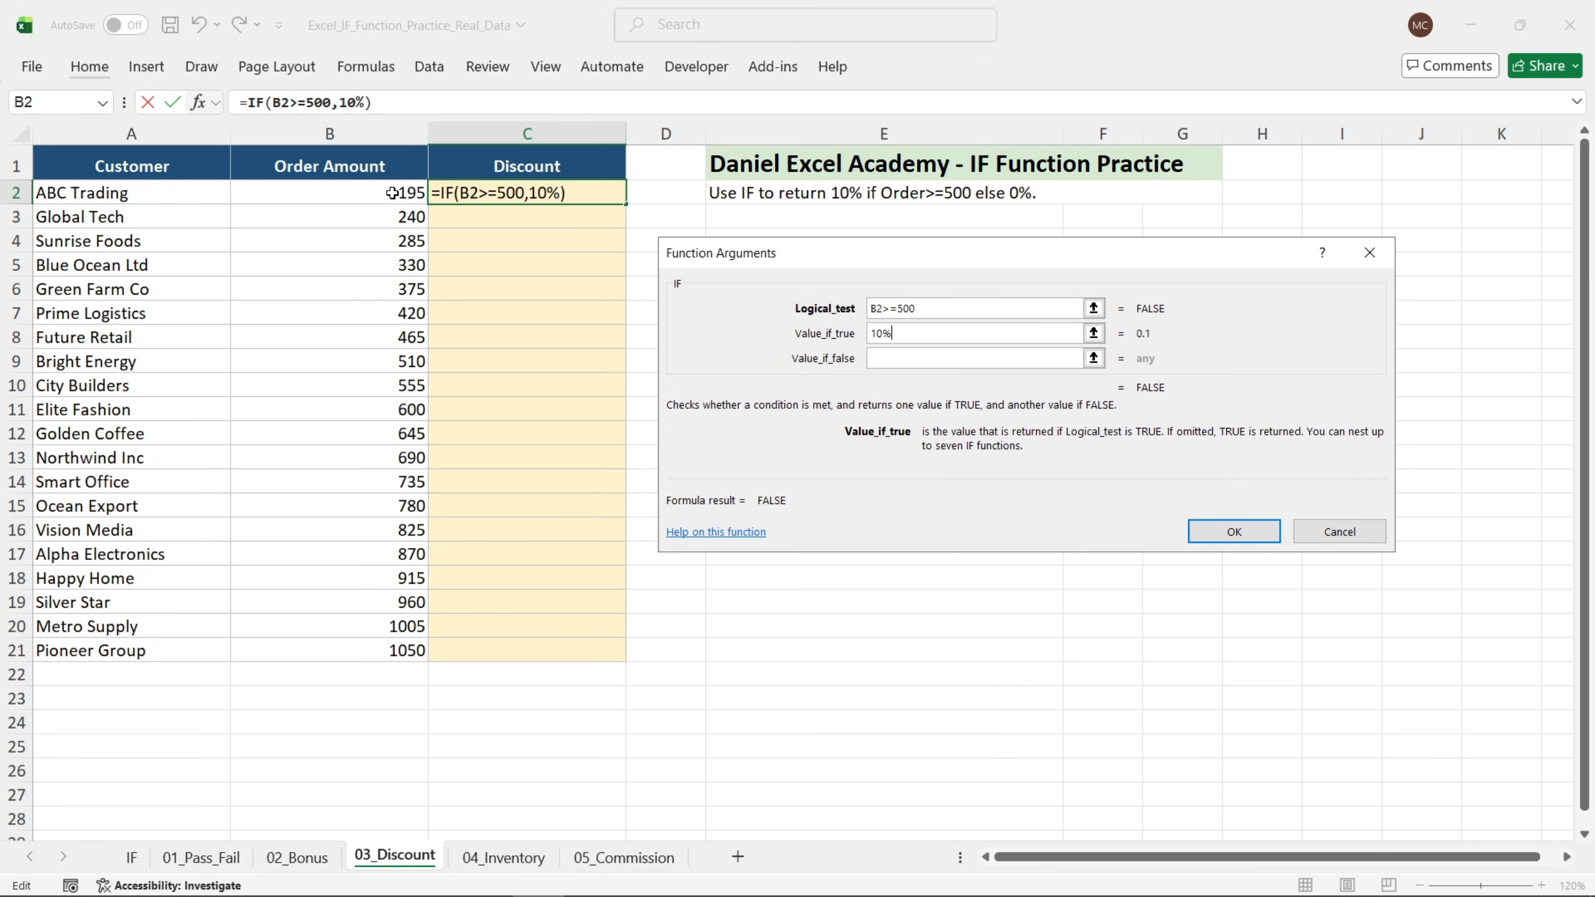
key("Tab")
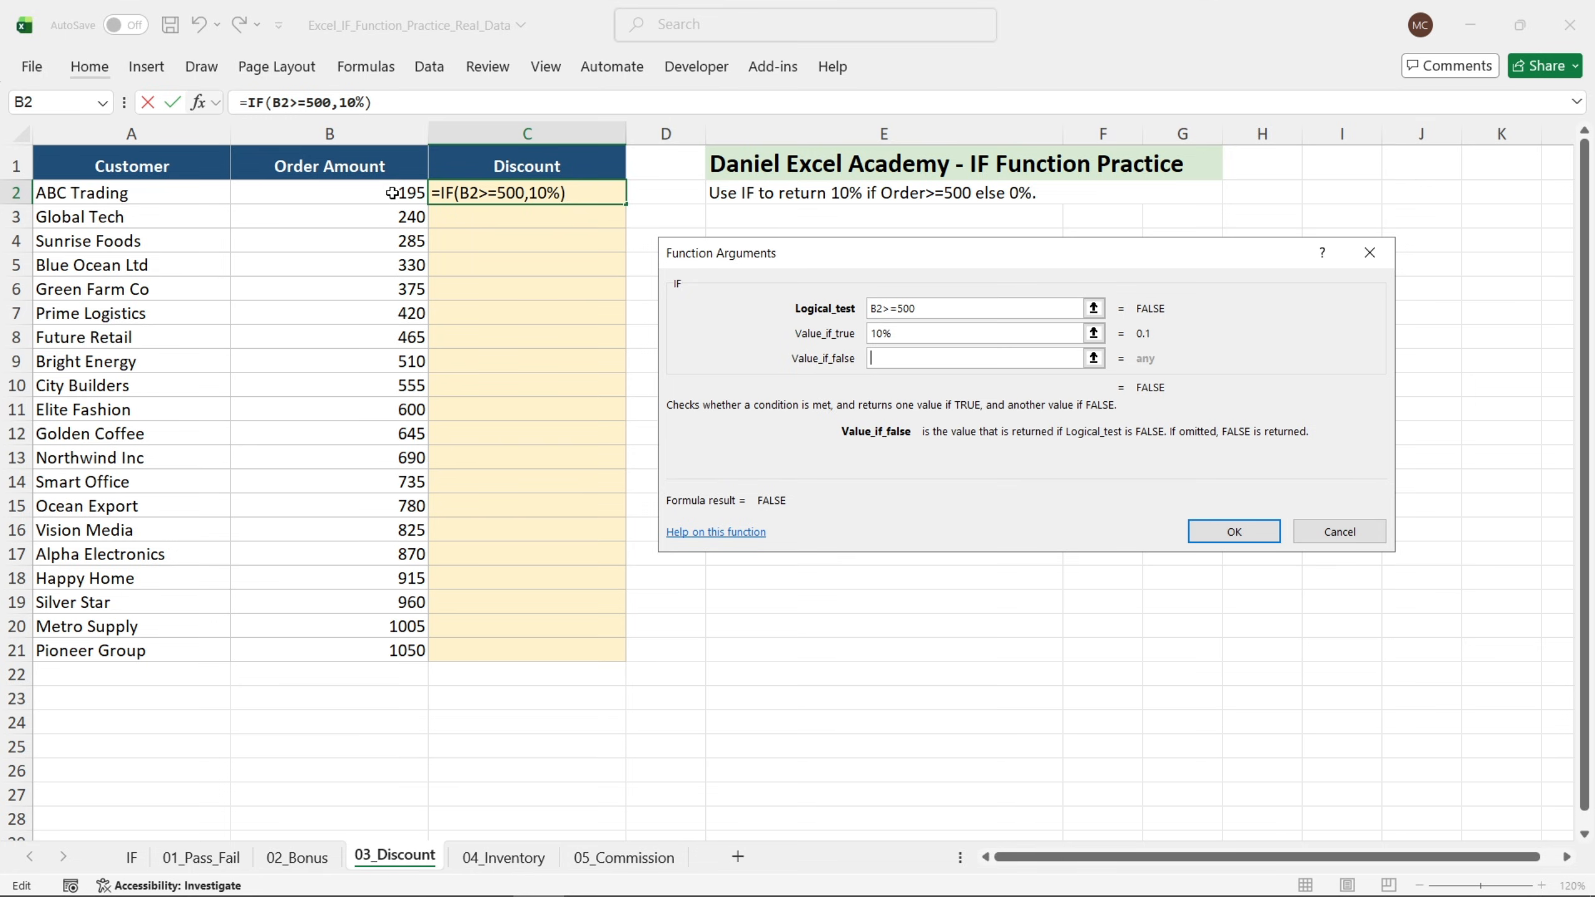
type("0%")
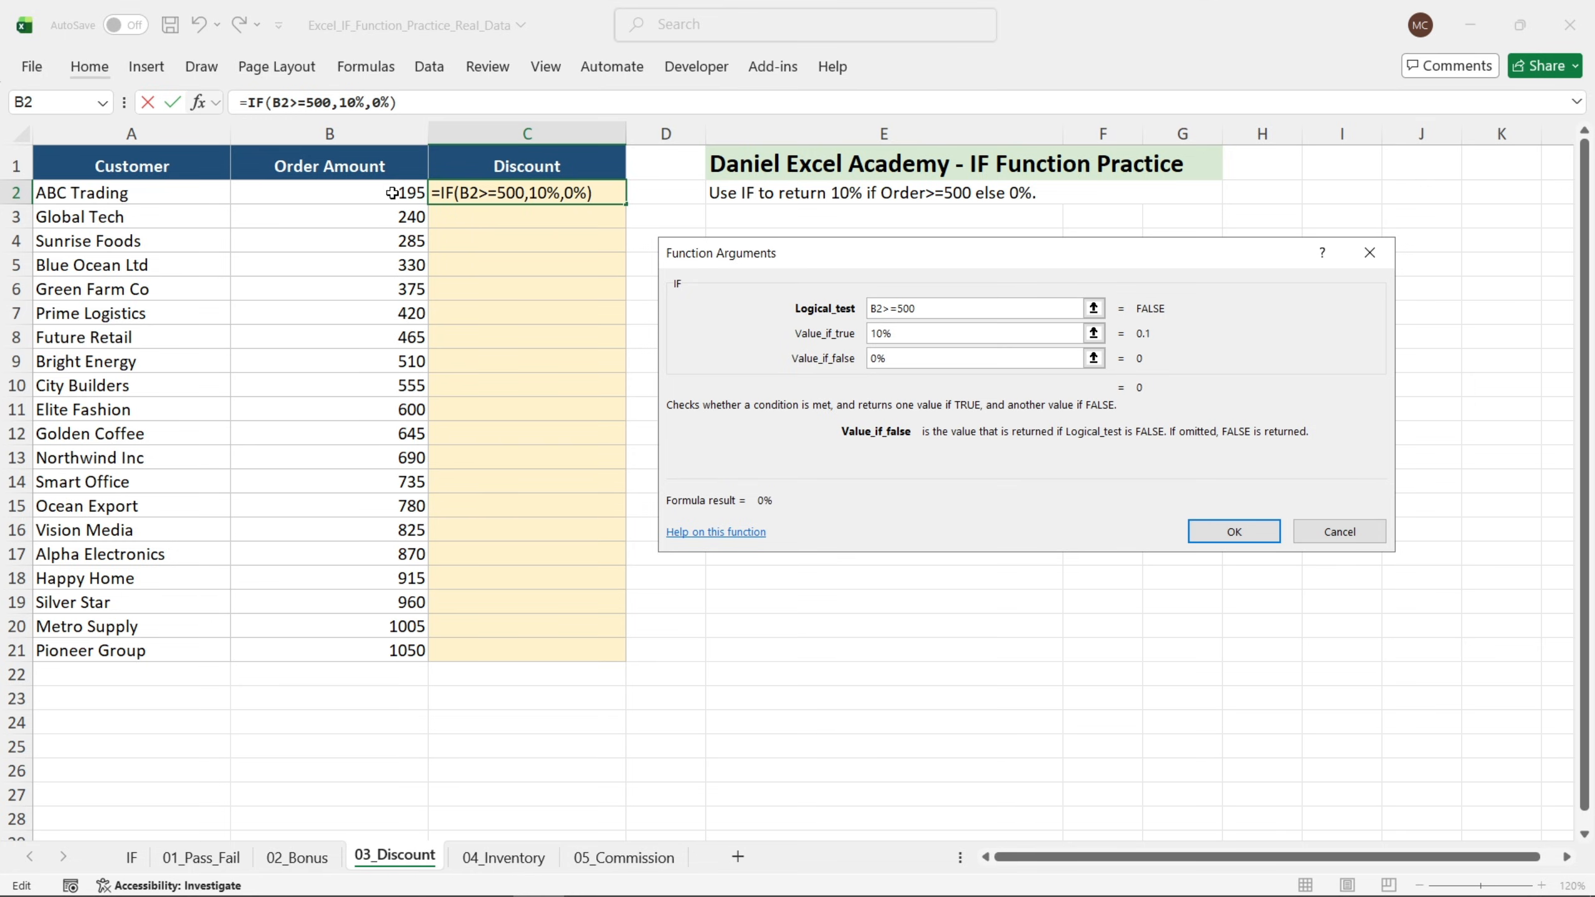
key("Return")
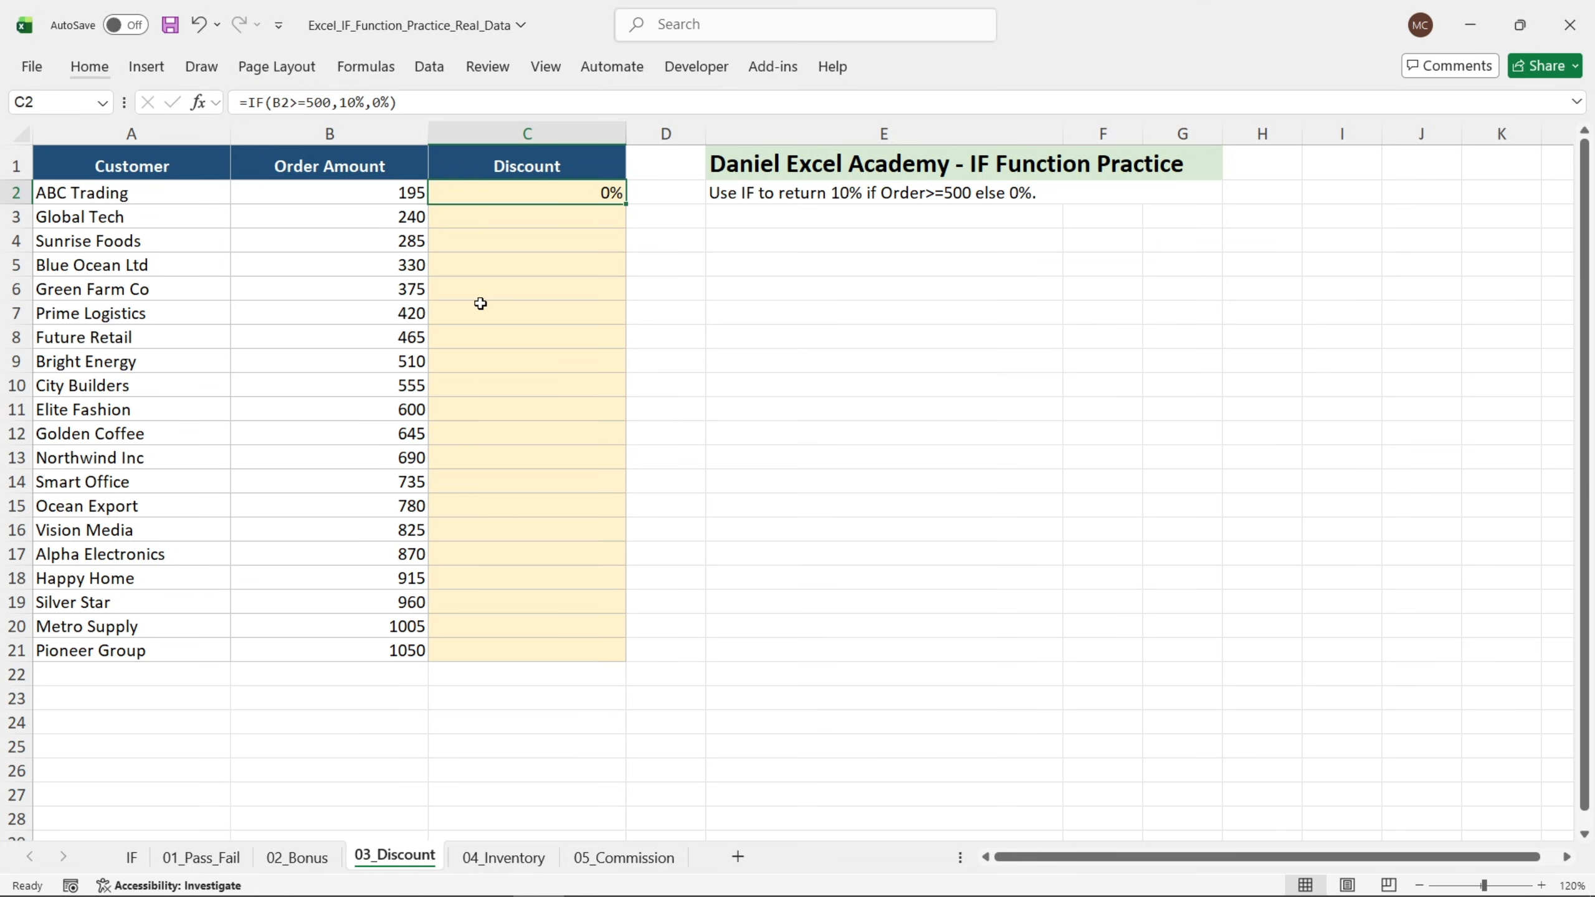
left_click_drag(626, 205, 580, 652)
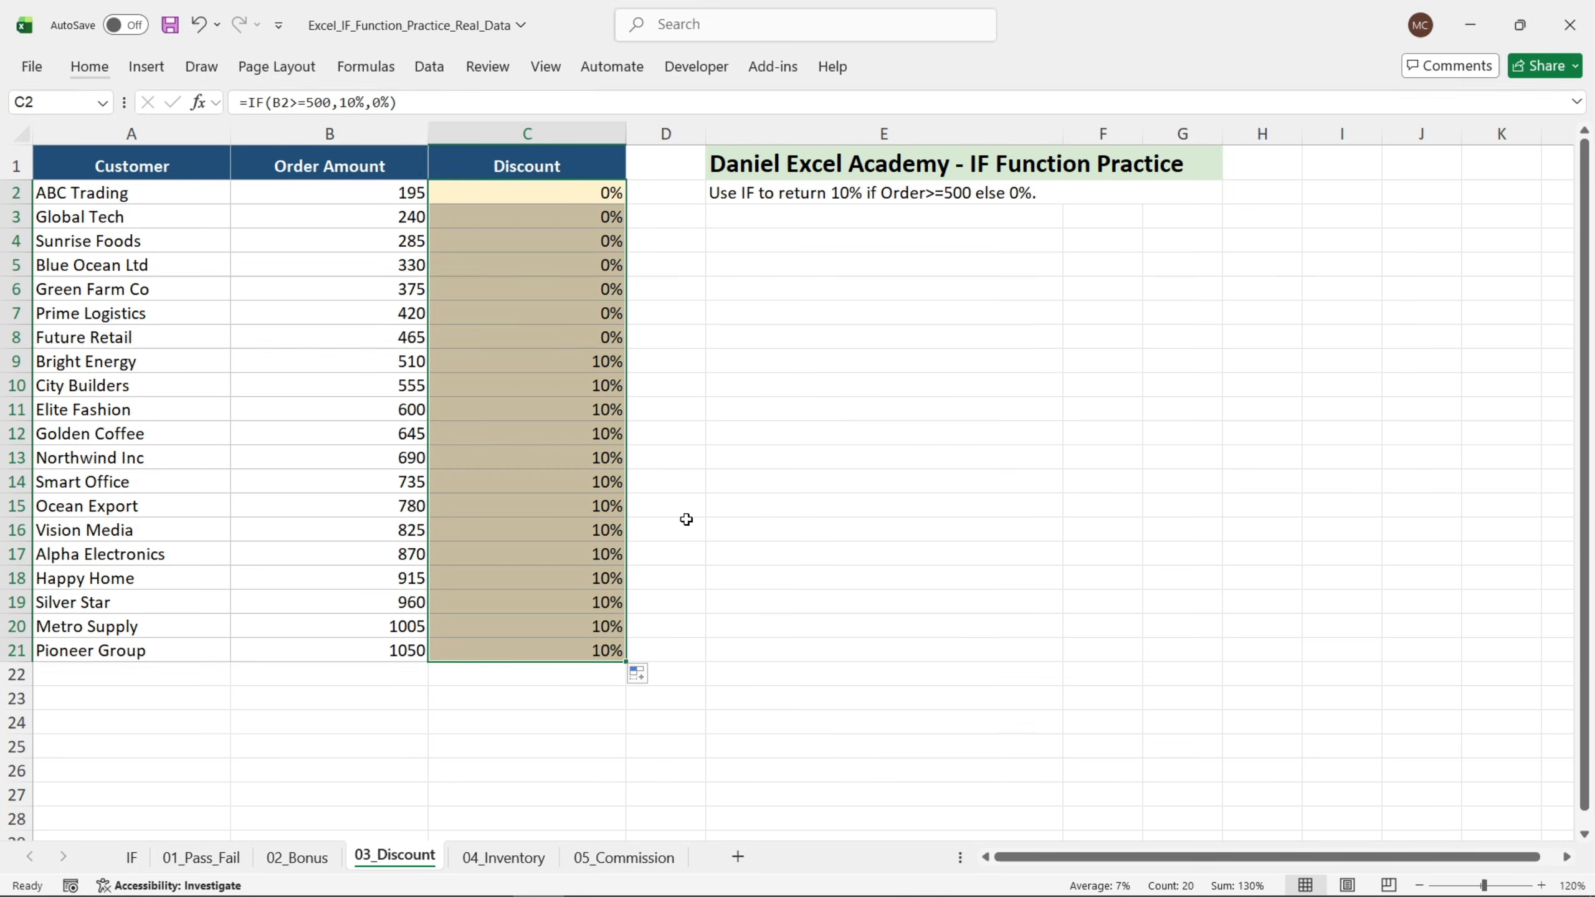
On the 04_Inventory sheet, start an IF function in C2 with the logical test B2<20.
left_click(741, 419)
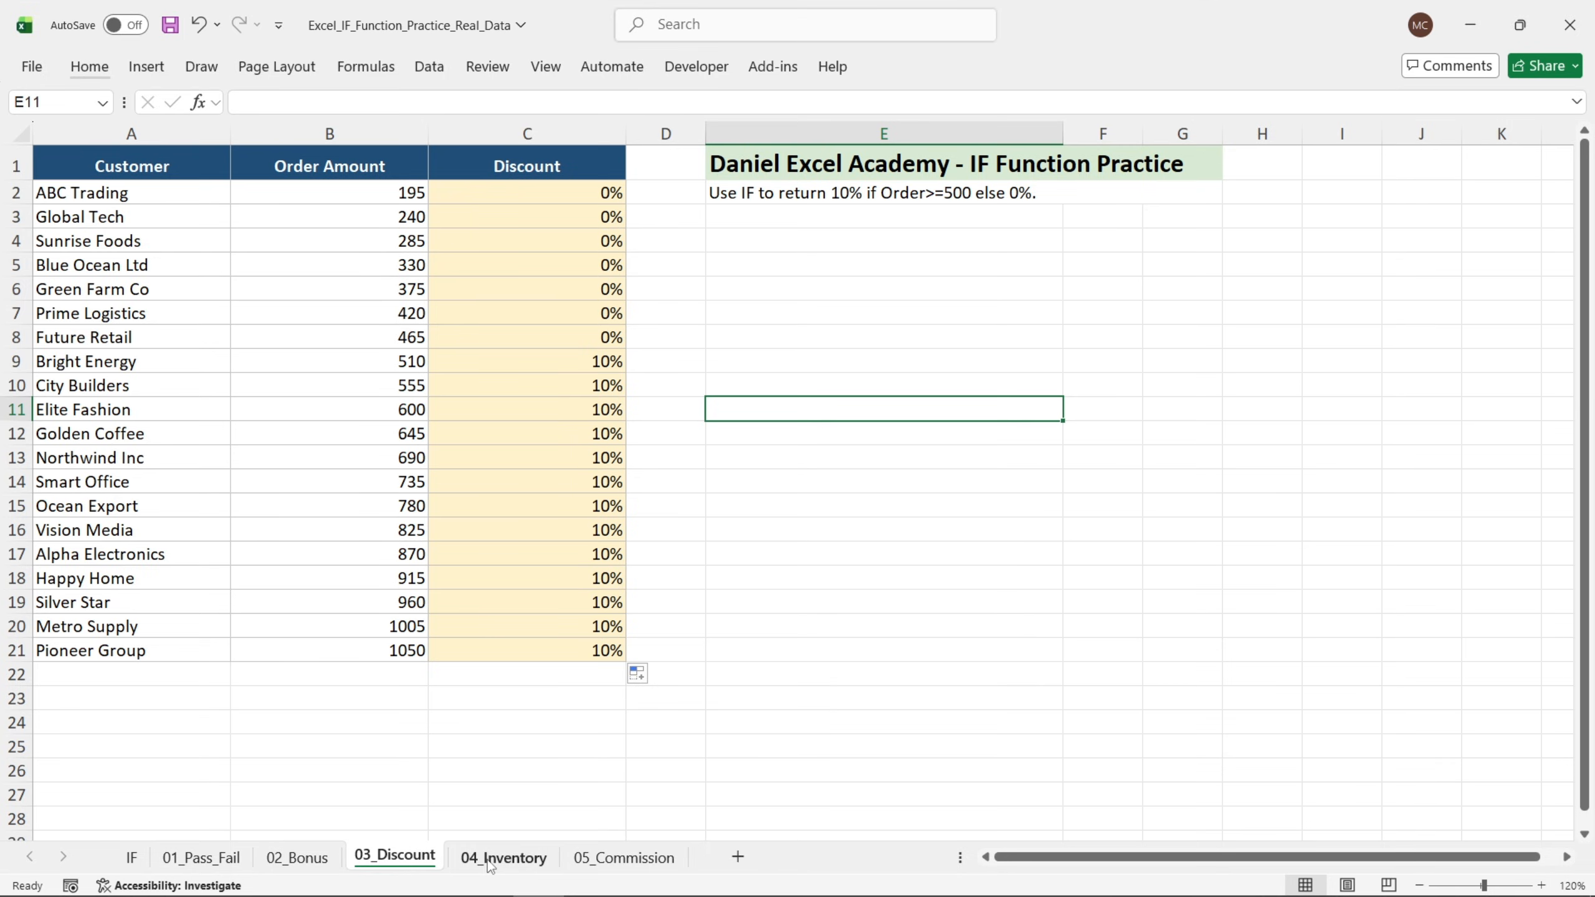
left_click(491, 859)
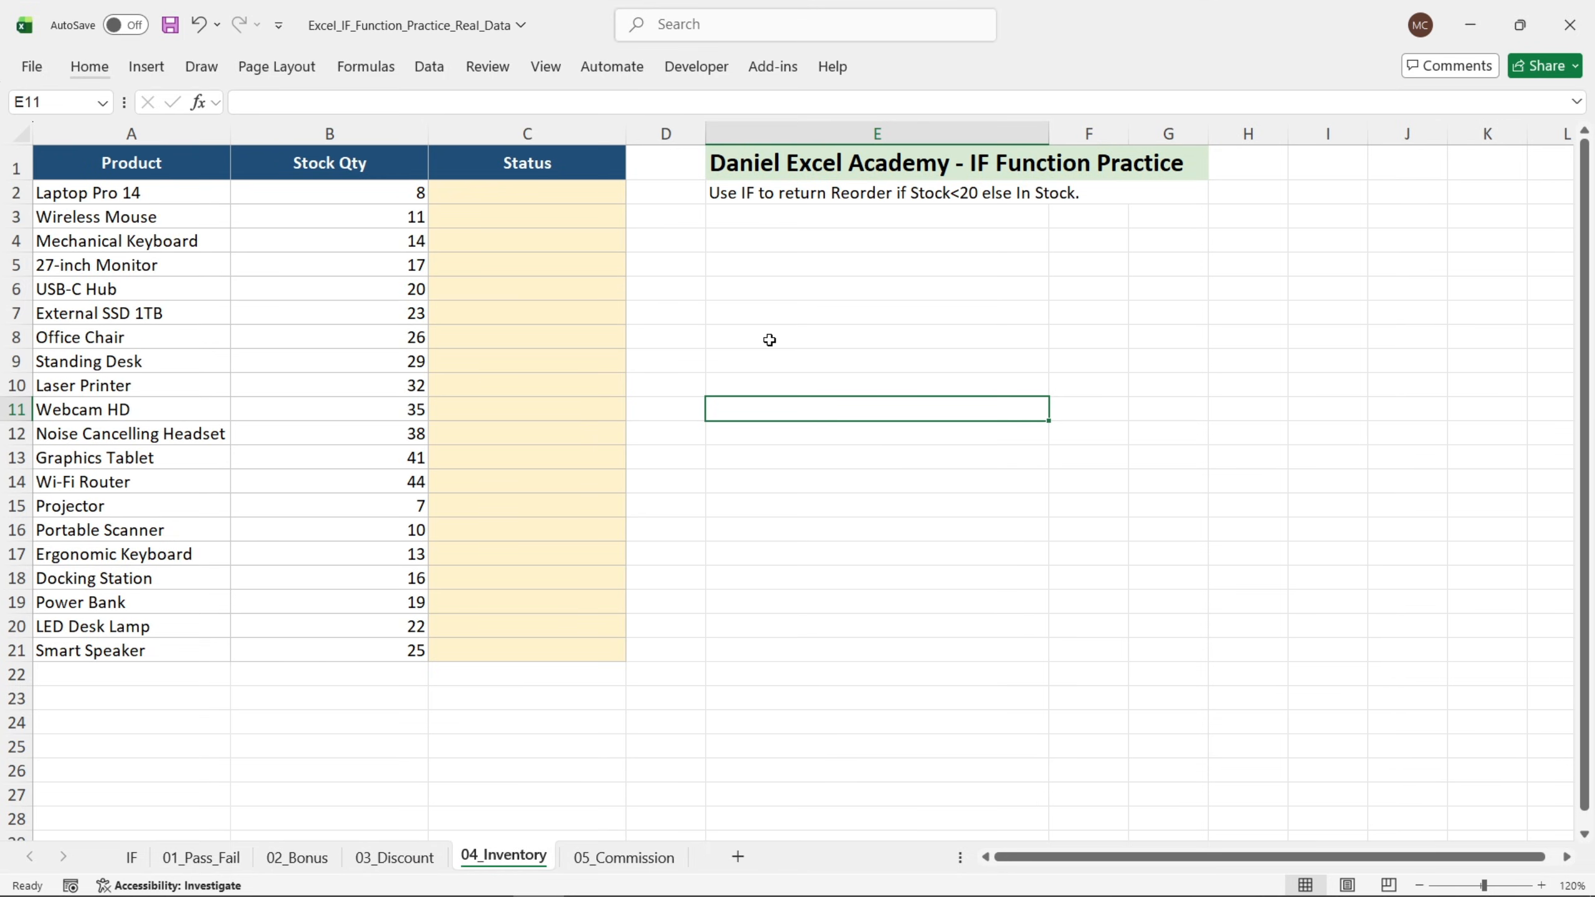
left_click(810, 322)
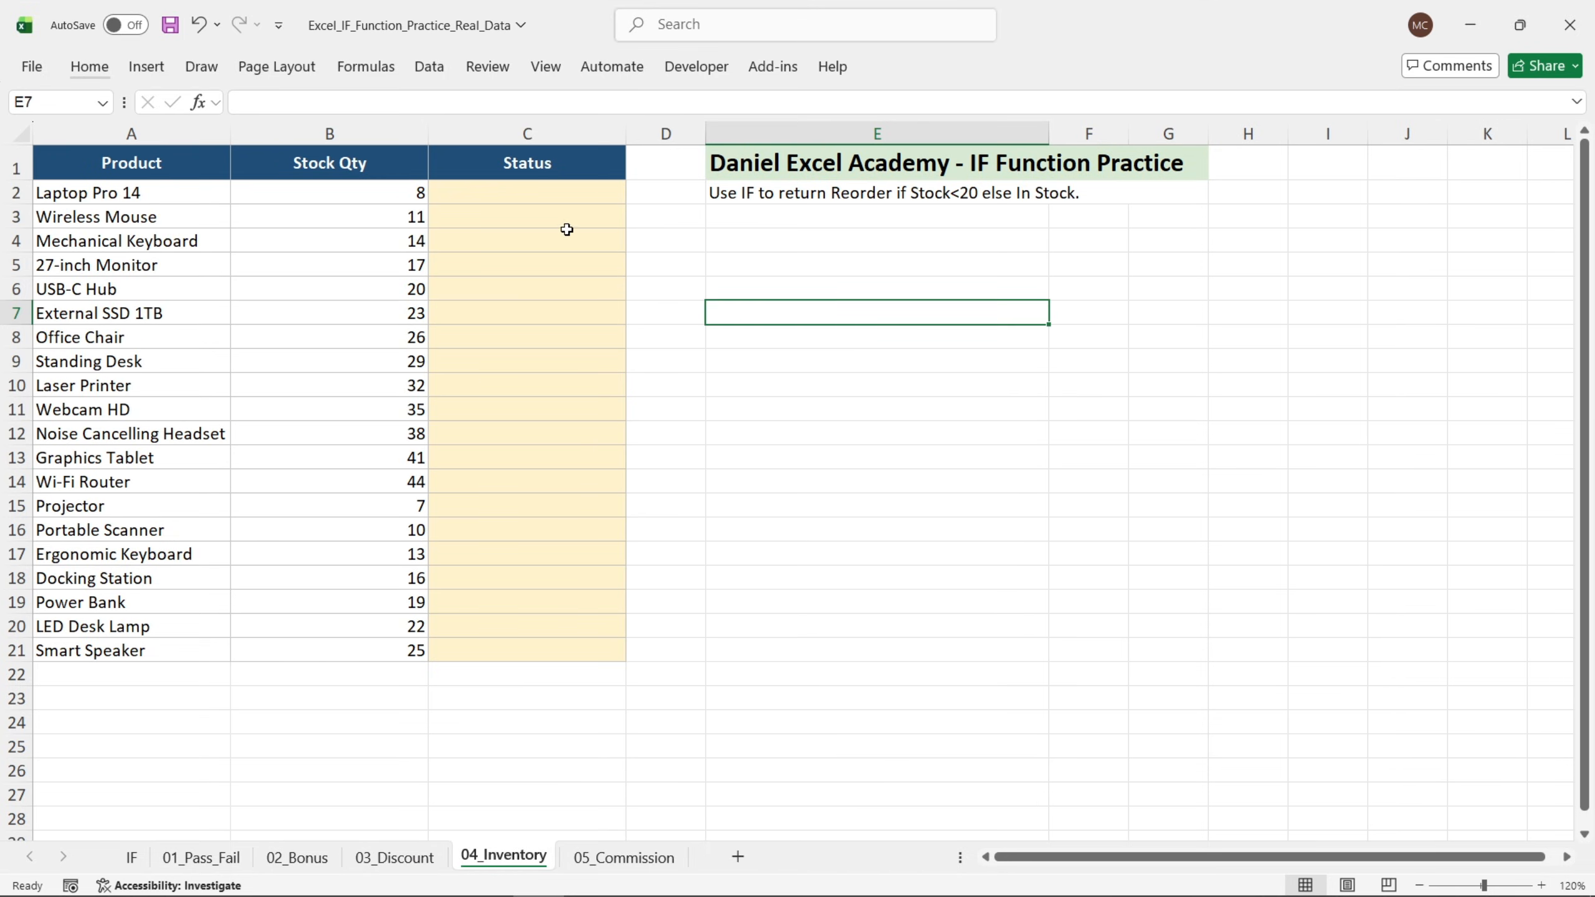
left_click(529, 194)
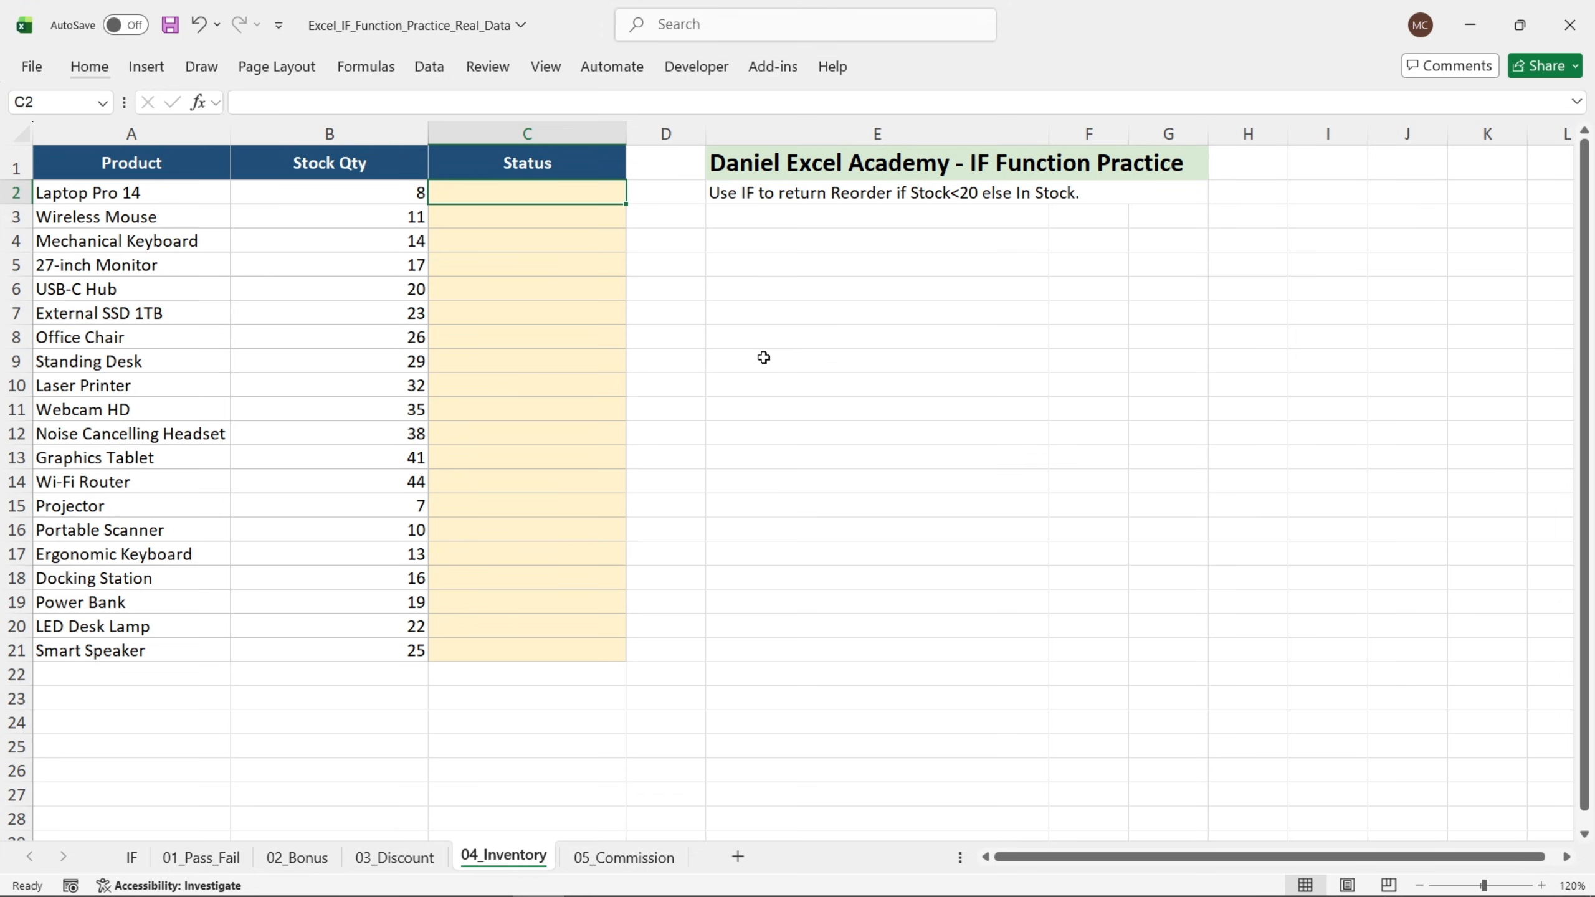
type("=")
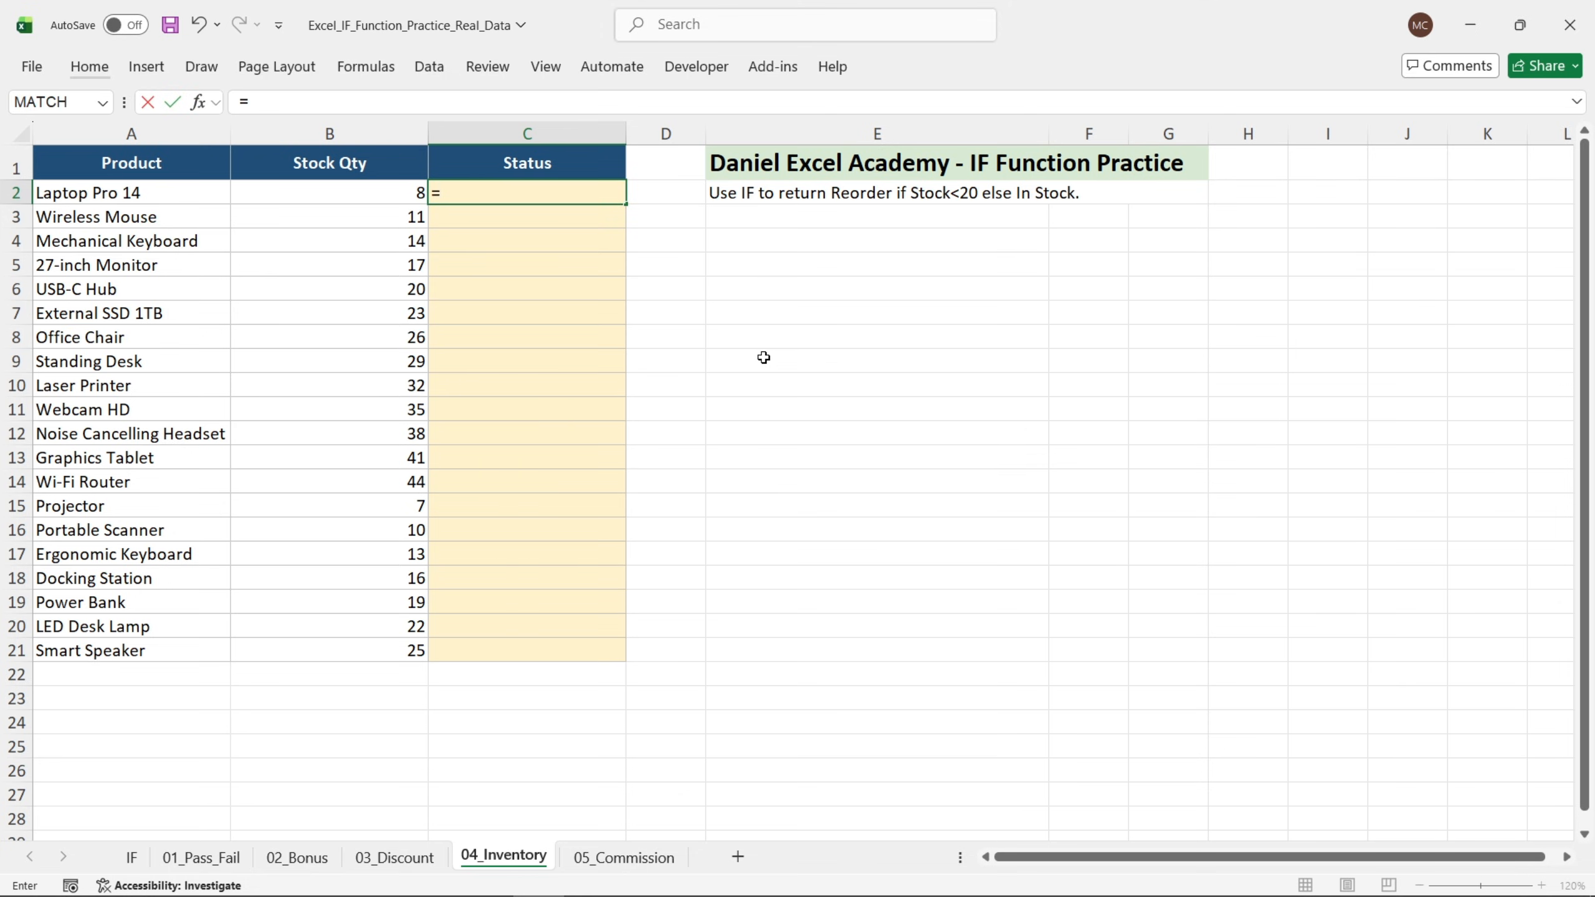
type("if")
key("Tab")
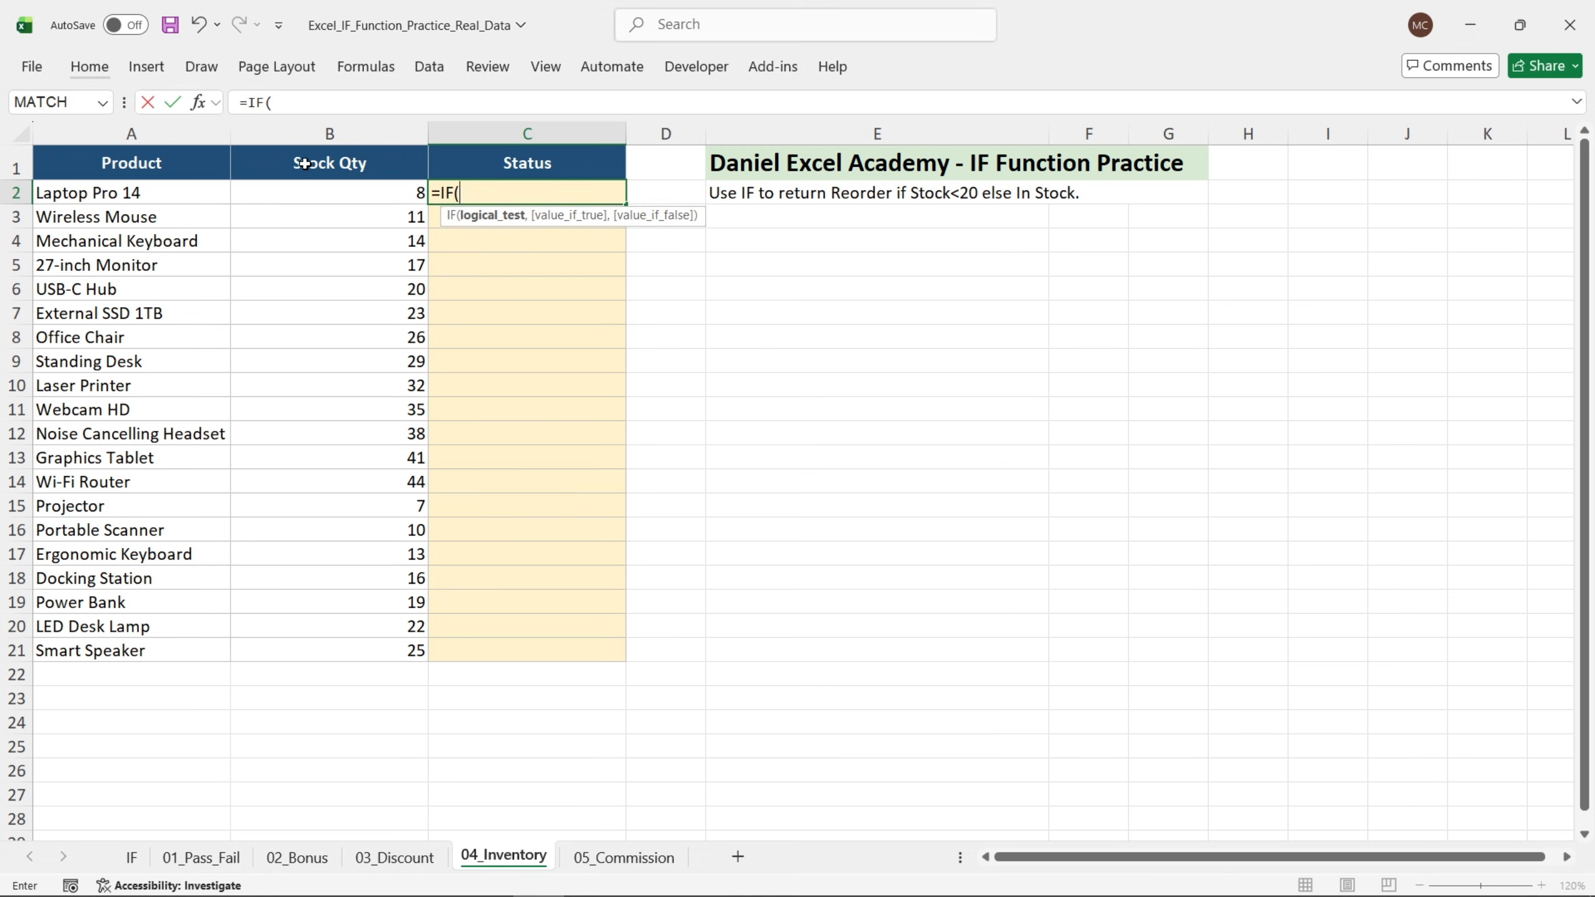
left_click(198, 102)
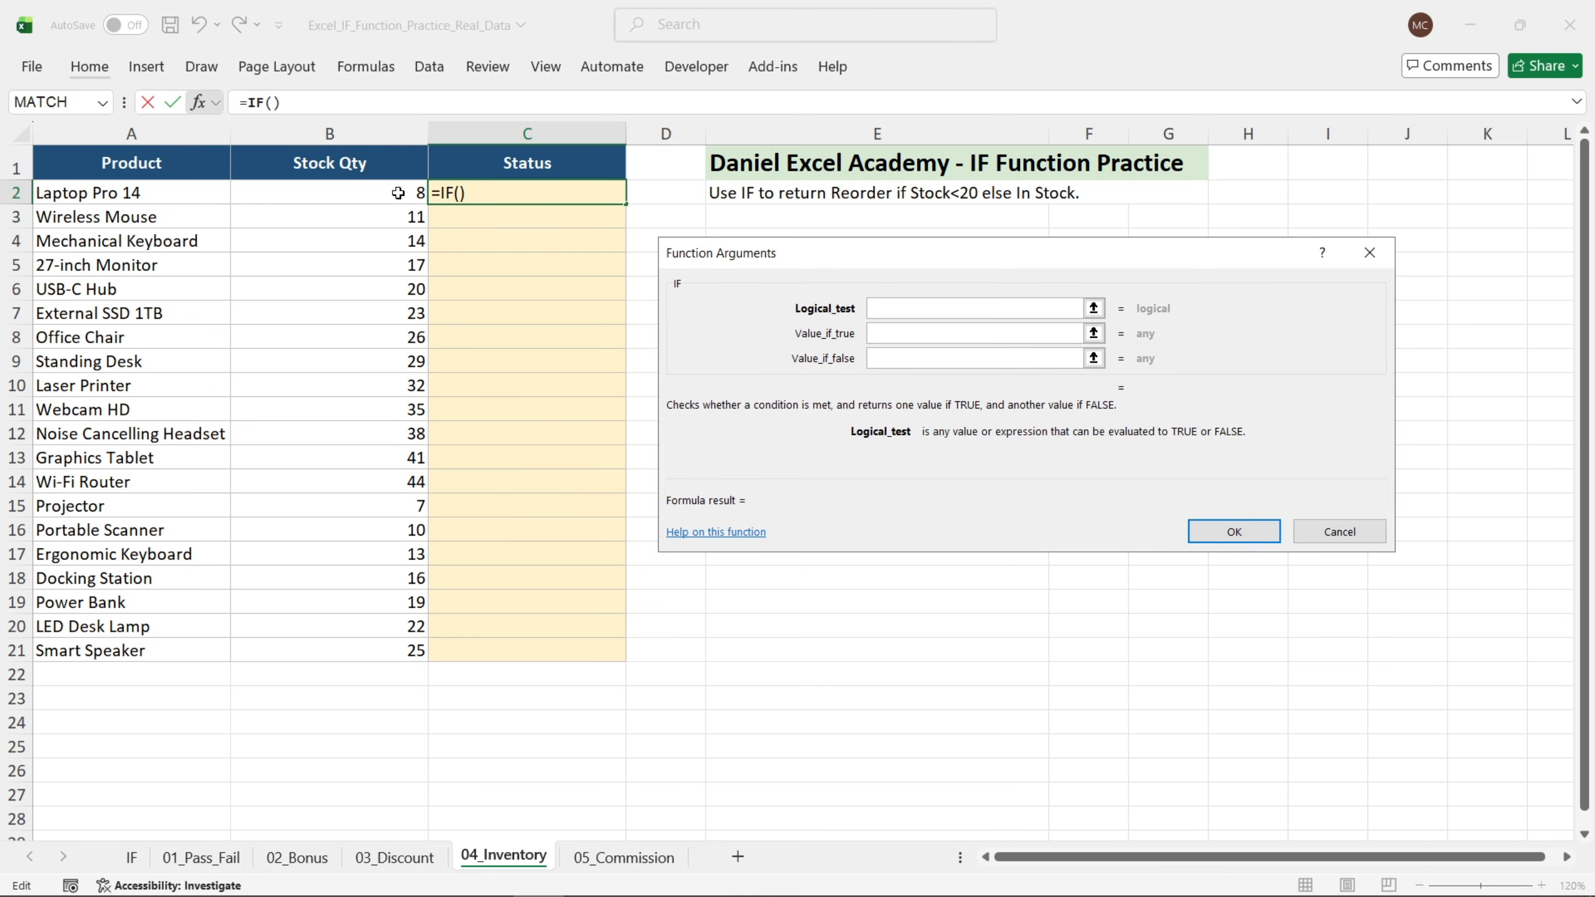
left_click(398, 193)
type("<20")
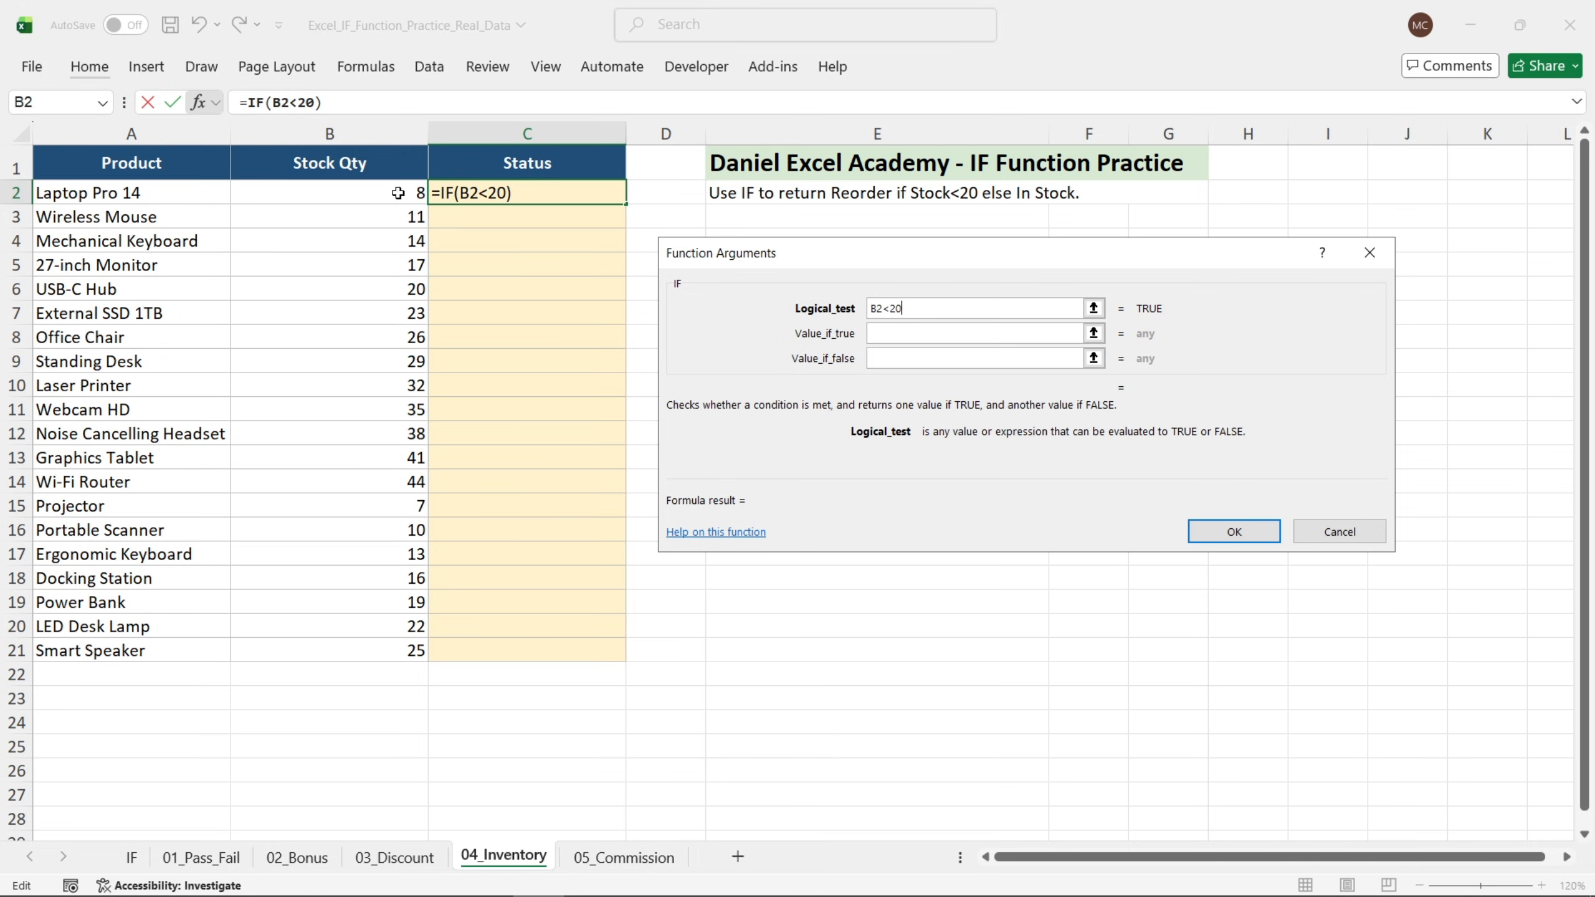
key("Tab")
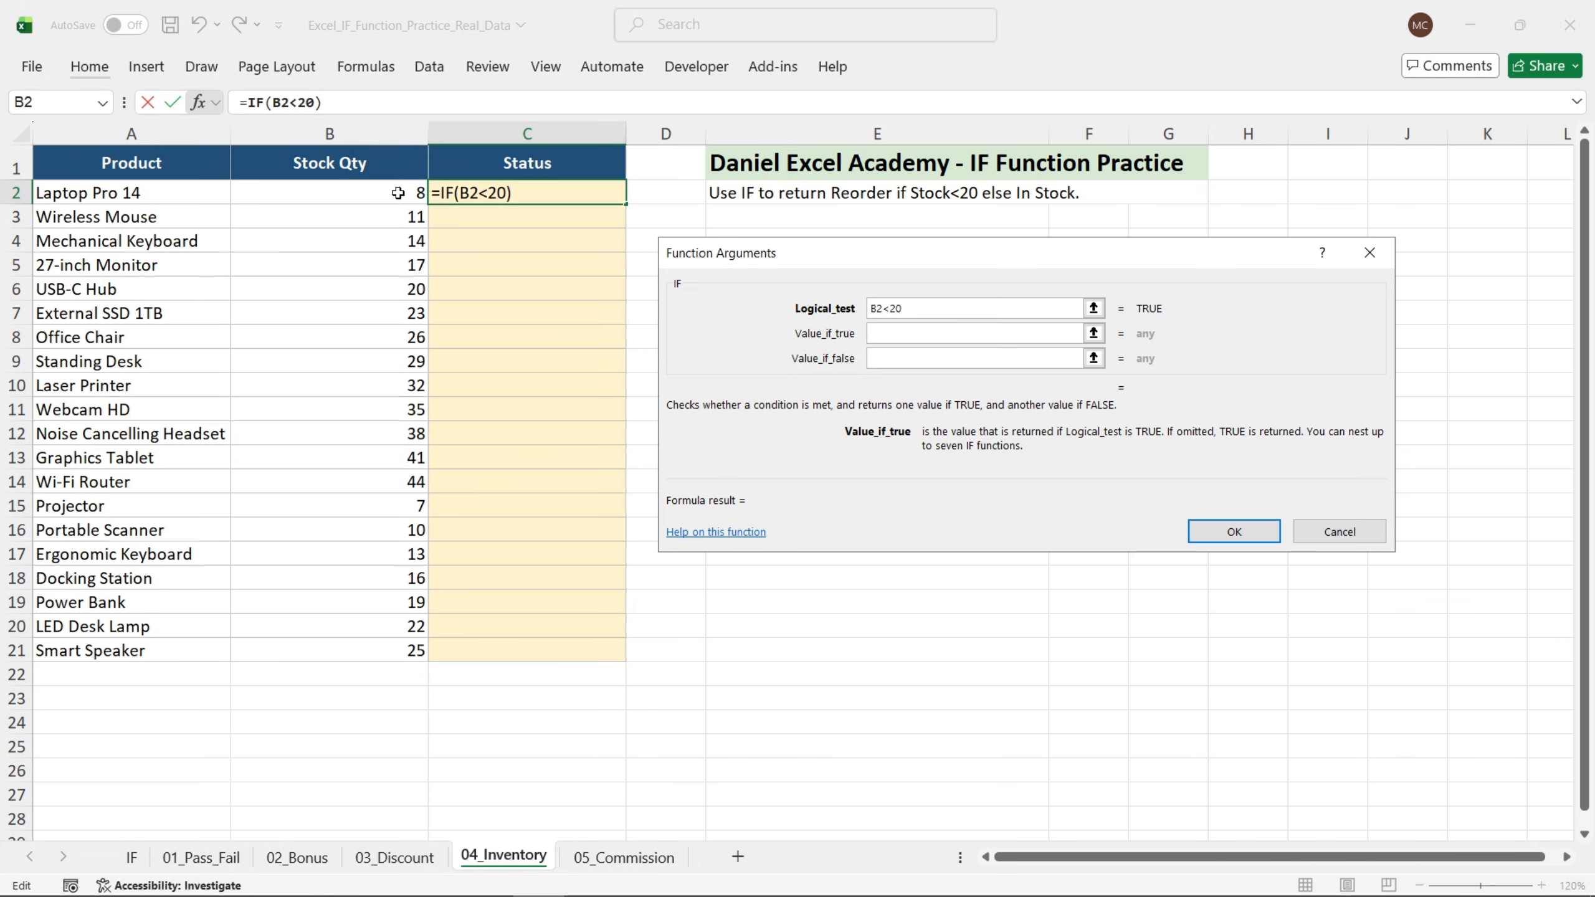
Return "Reorder" if true and "In Stock" otherwise, then fill the Status formula down to C21.
type("\"Reorder")
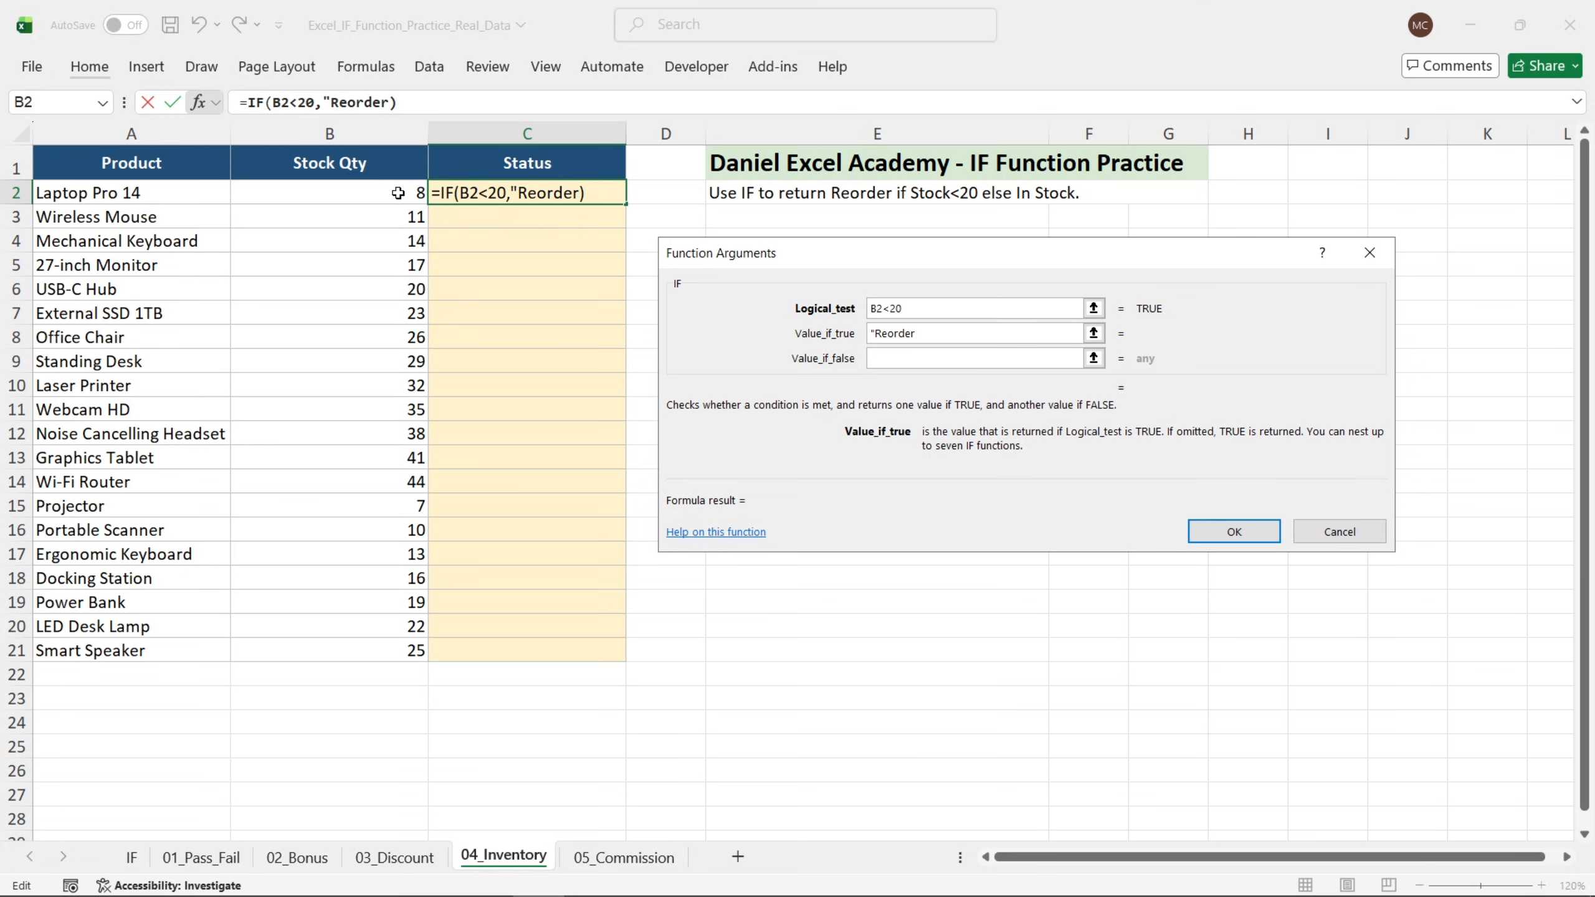
type("\"")
key("Tab")
type("\"I")
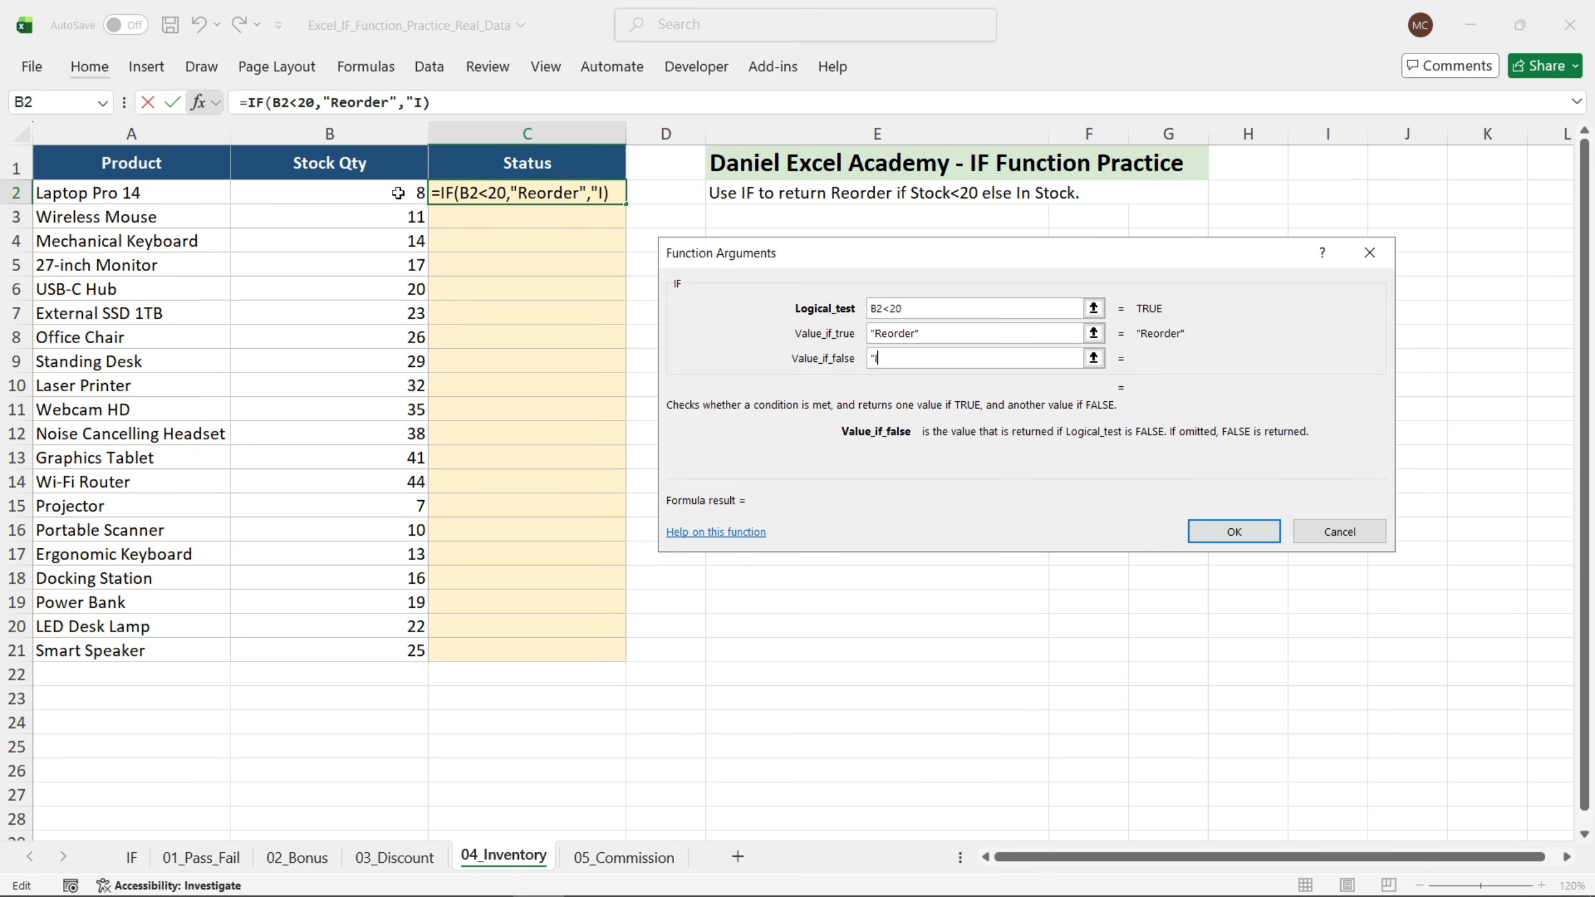
type("n Sto")
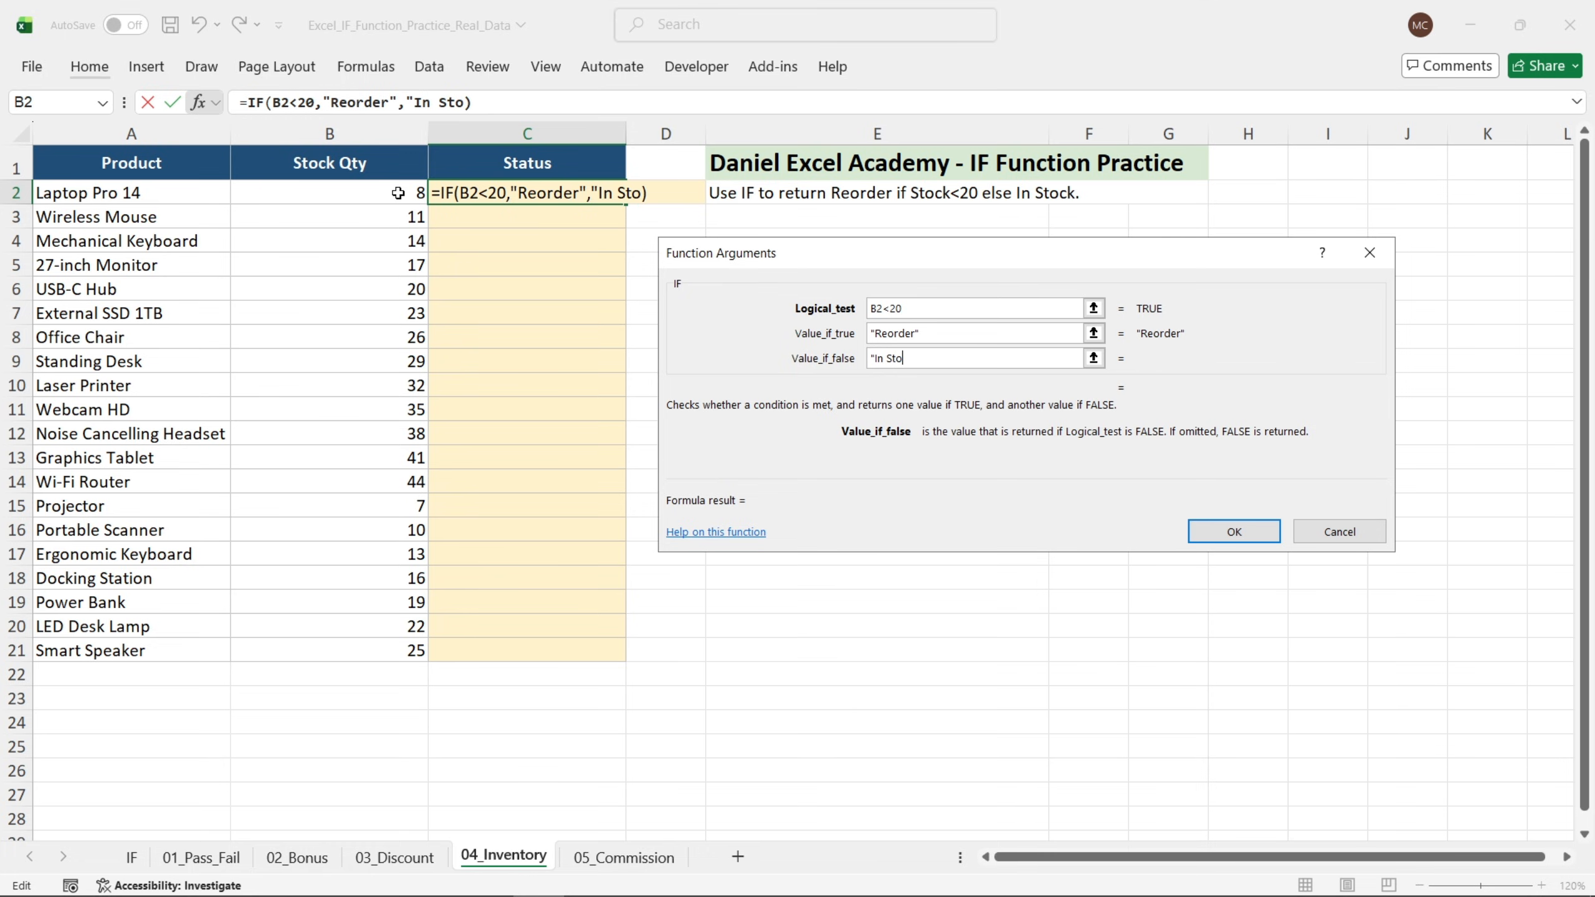
type("ck\"")
key("Return")
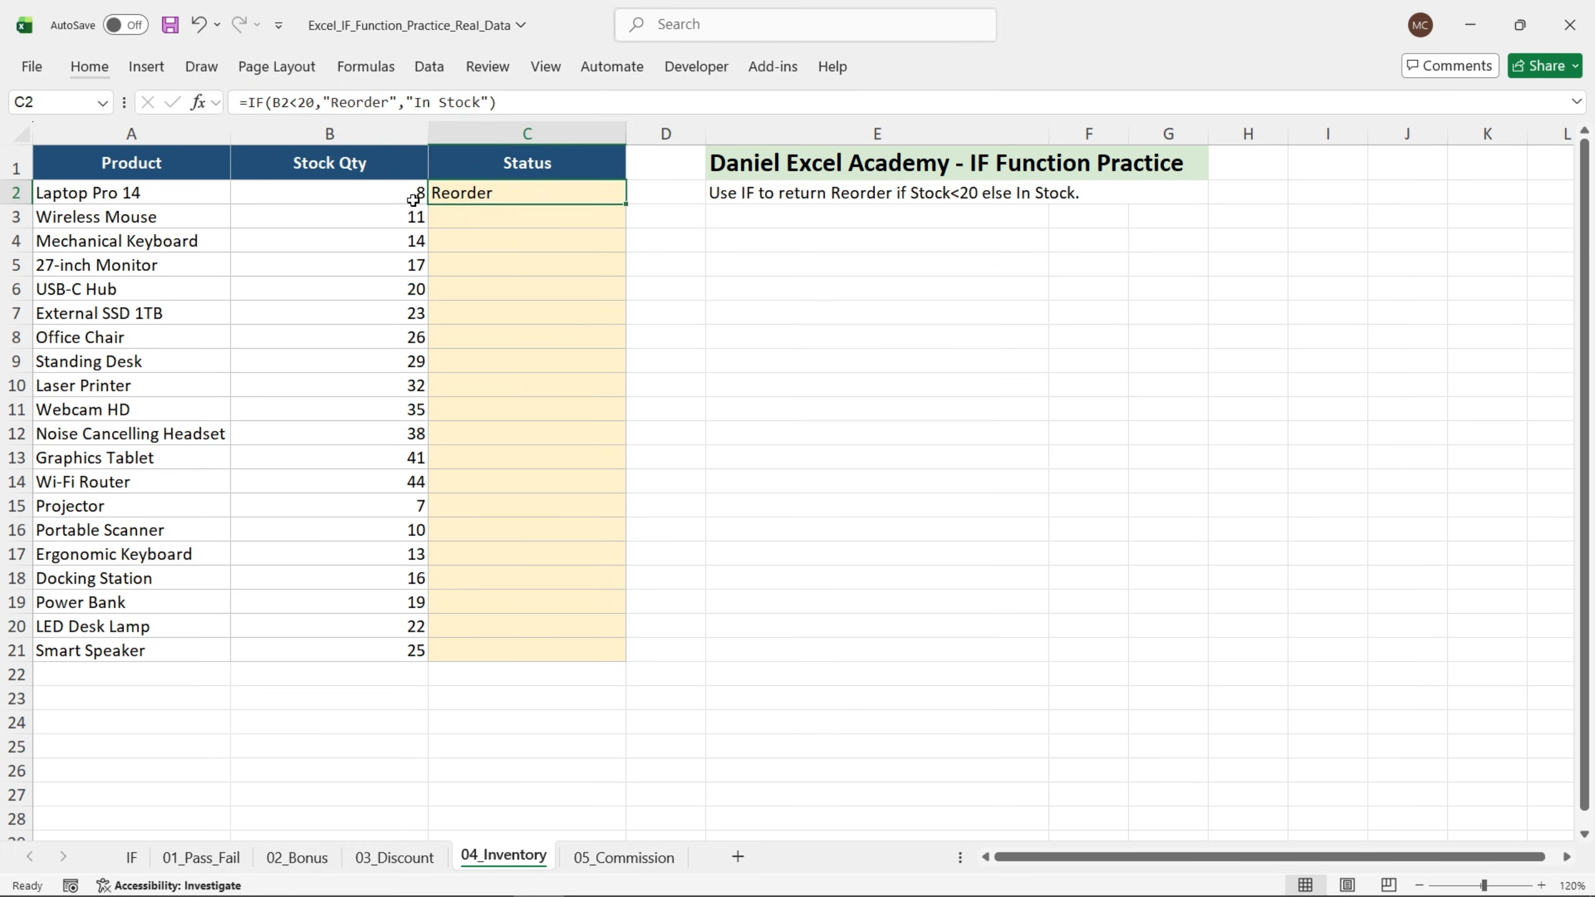
left_click_drag(625, 203, 595, 657)
left_click(741, 458)
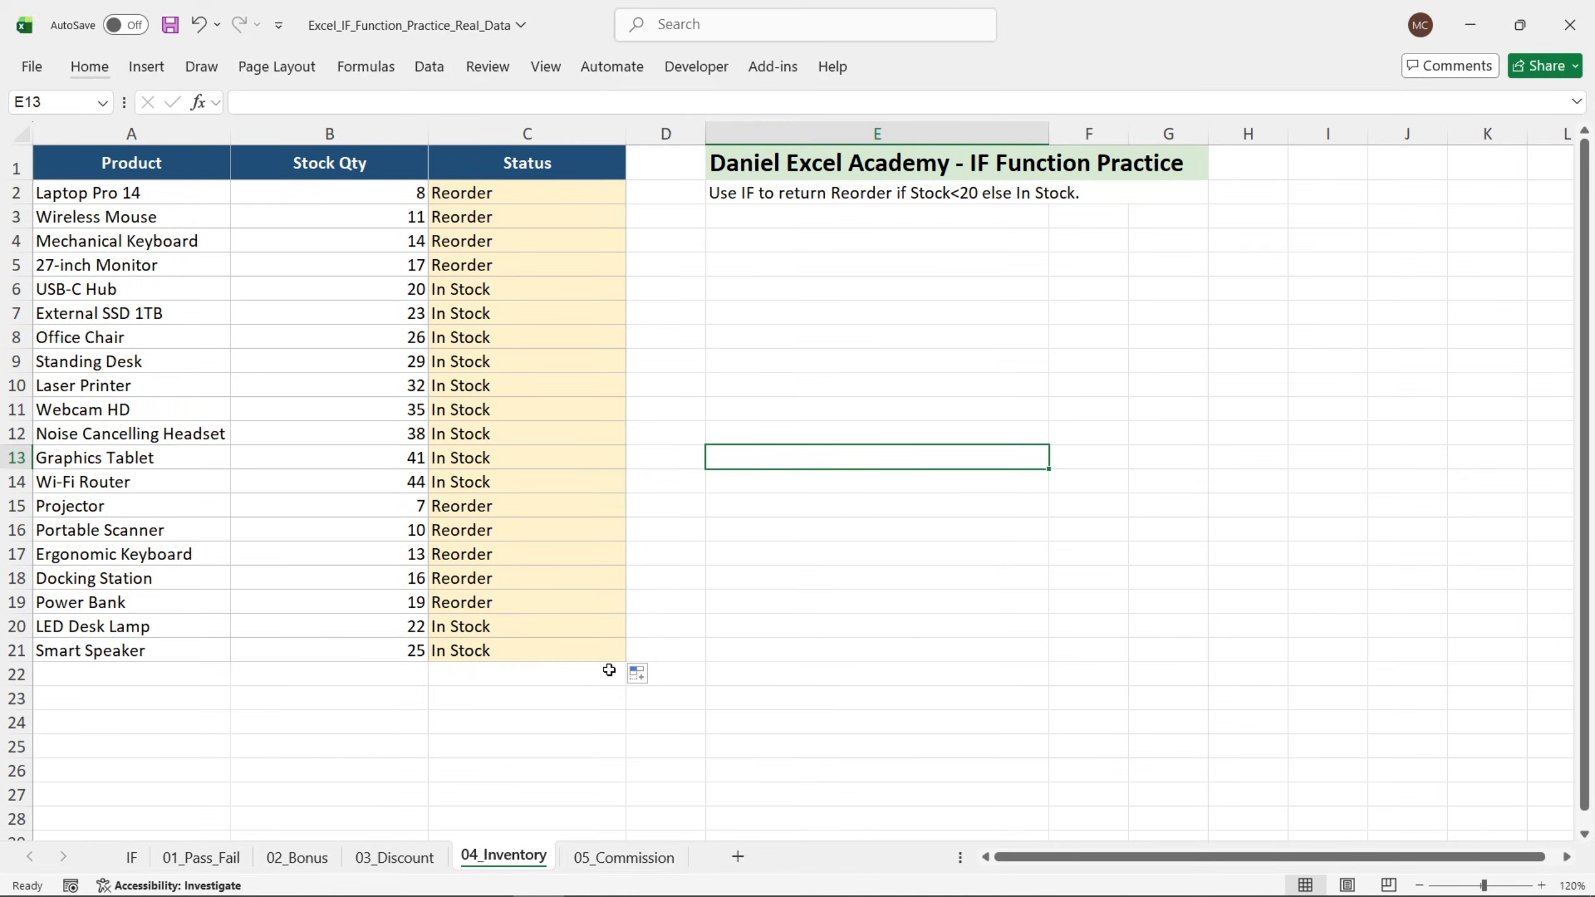
On the 05_Commission sheet, start an IF function in C2 with the logical test B2>=200000.
left_click(623, 858)
left_click(771, 354)
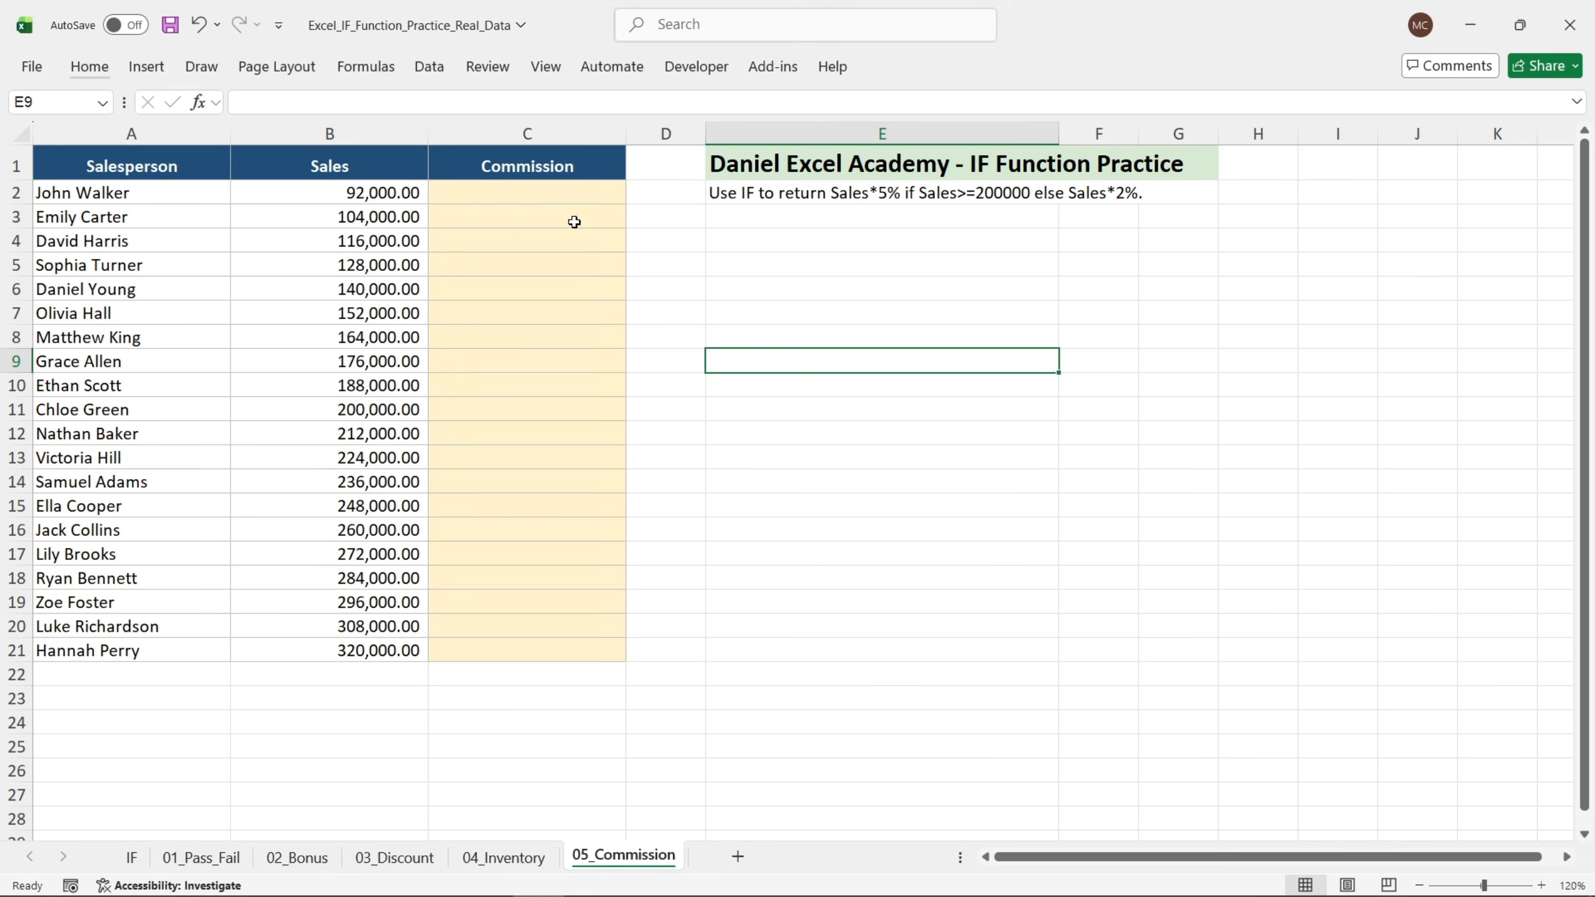
left_click(568, 195)
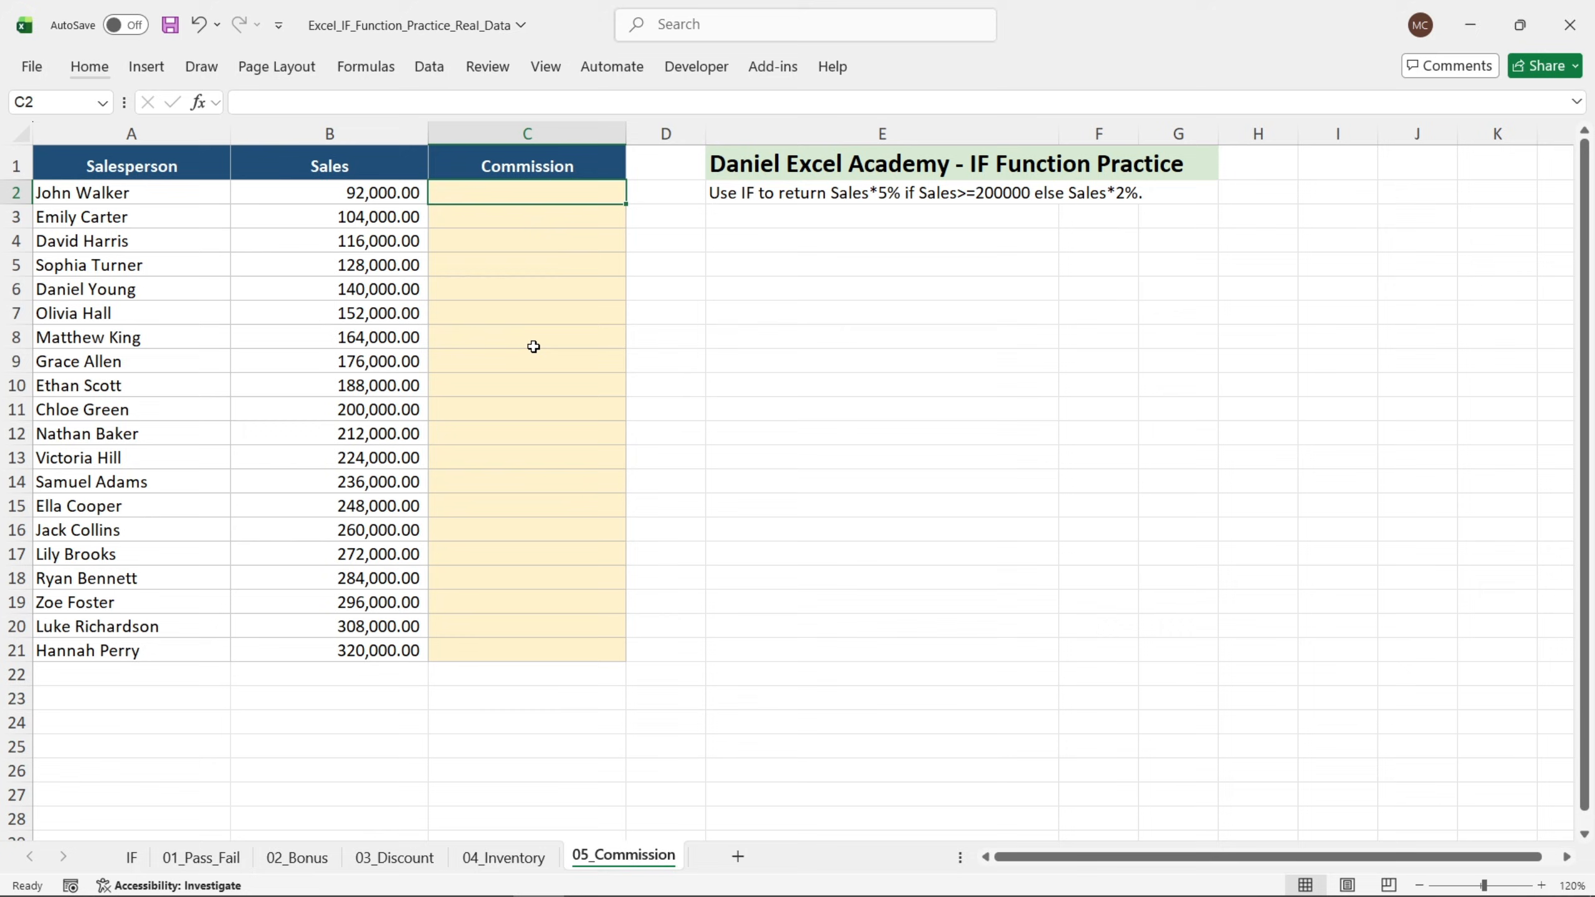
type("=")
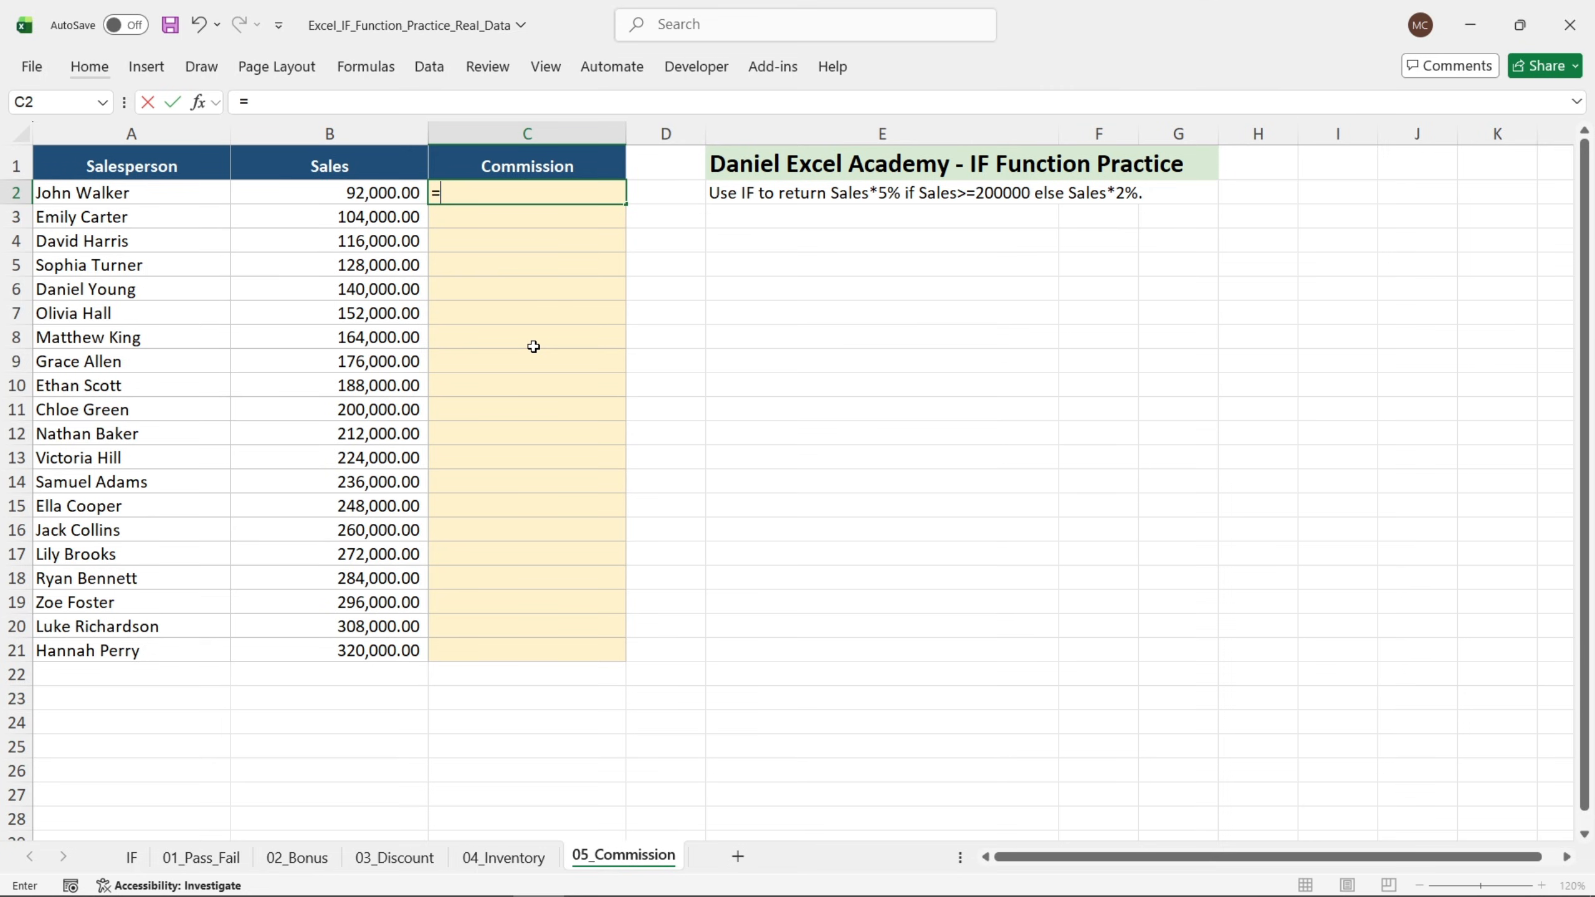
type("if")
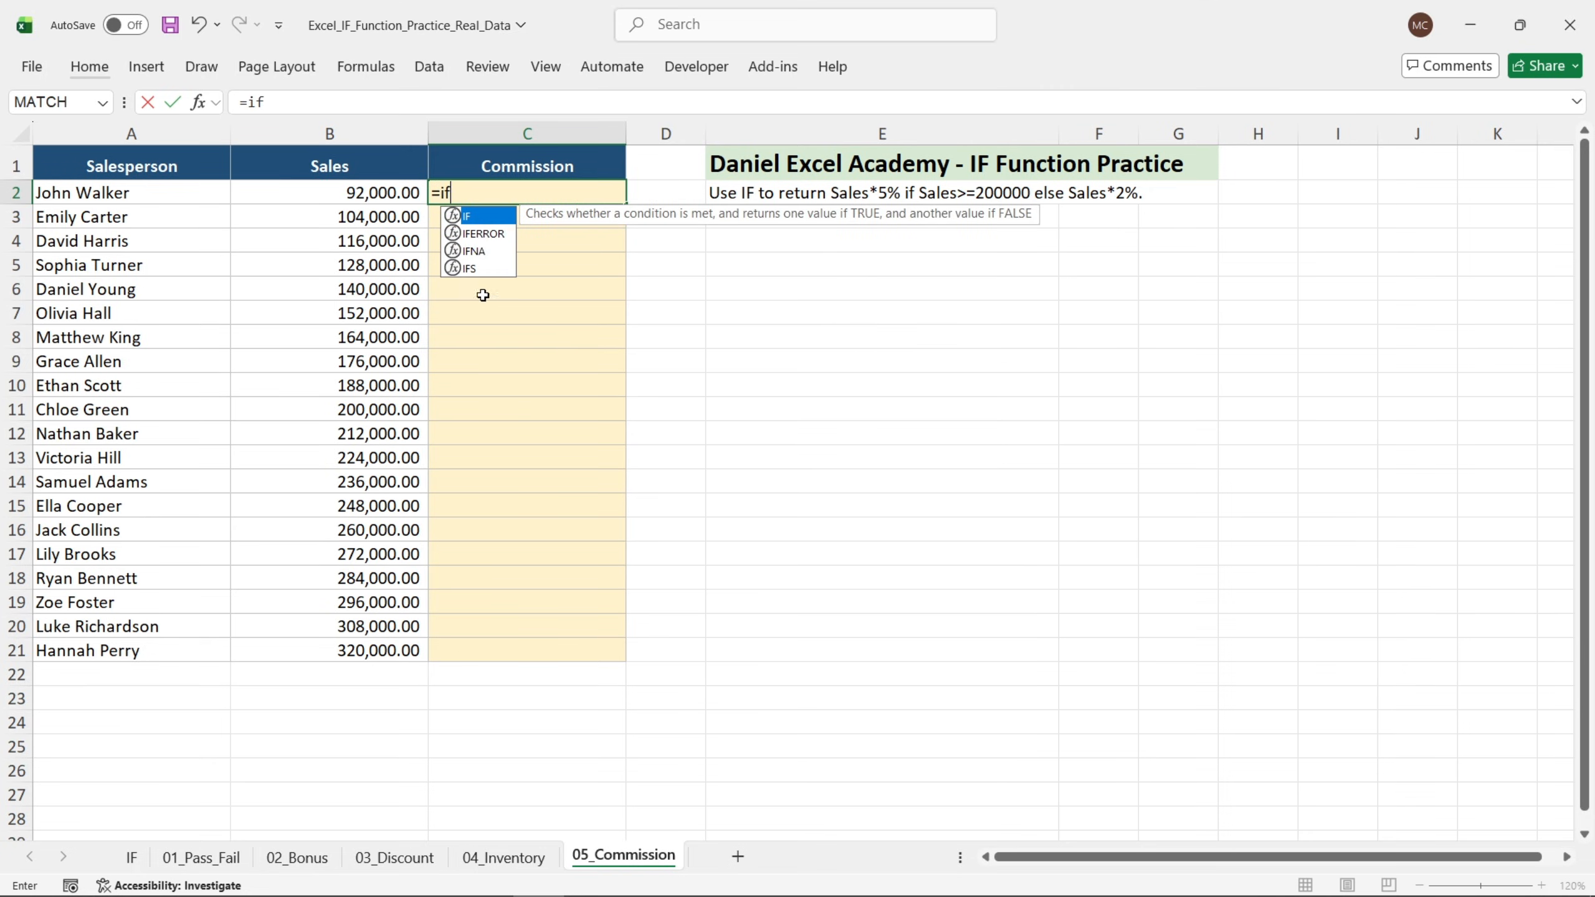
double_click(476, 217)
left_click(200, 103)
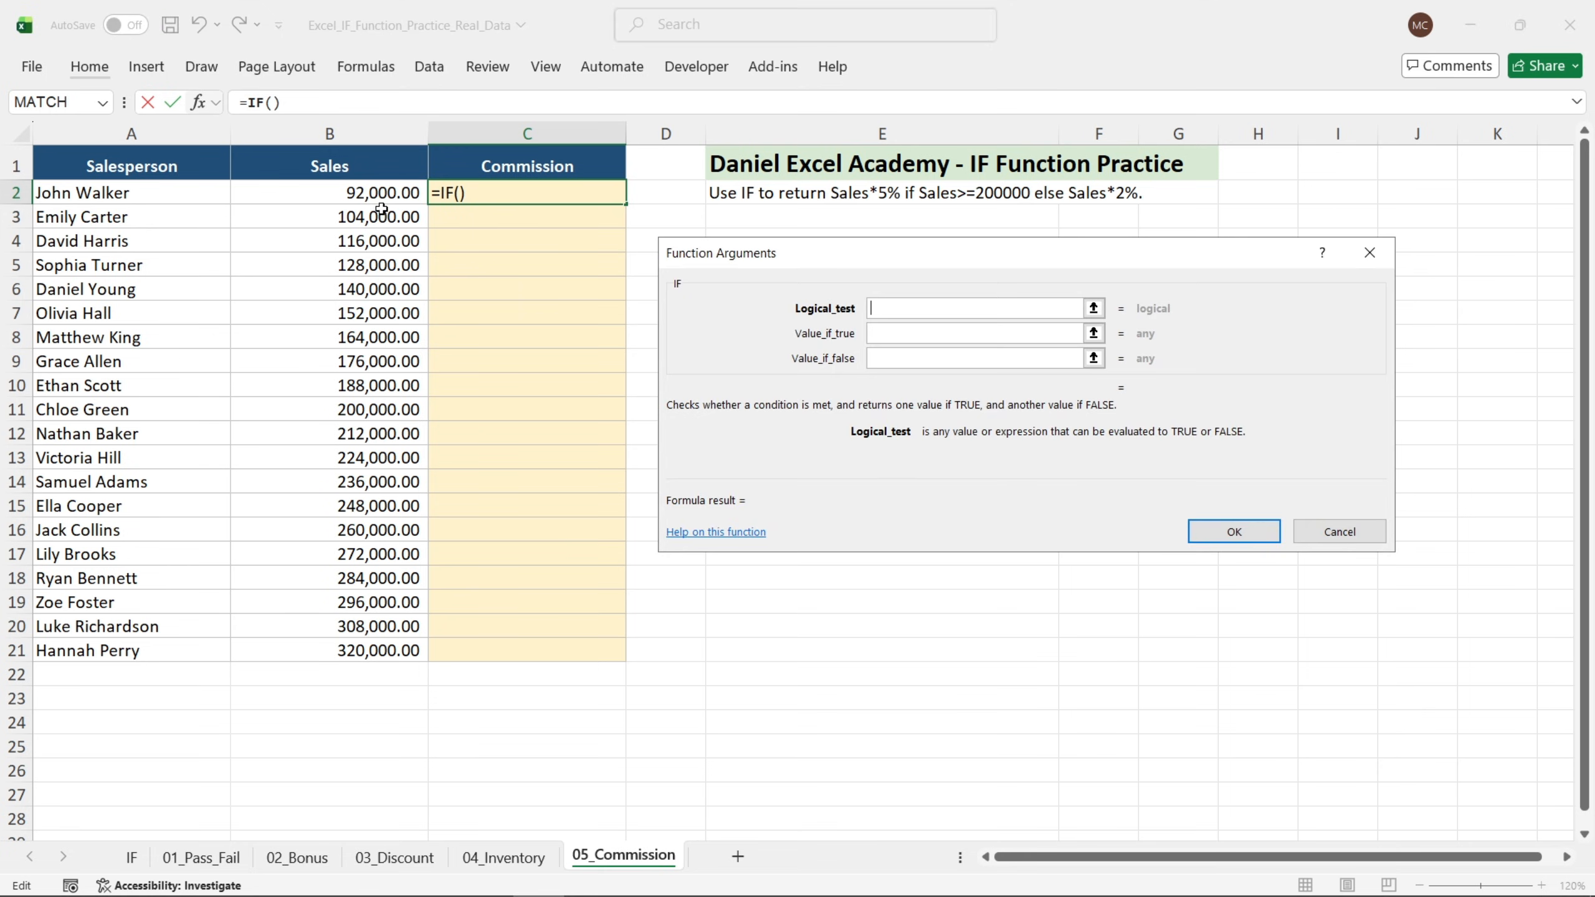
left_click(377, 193)
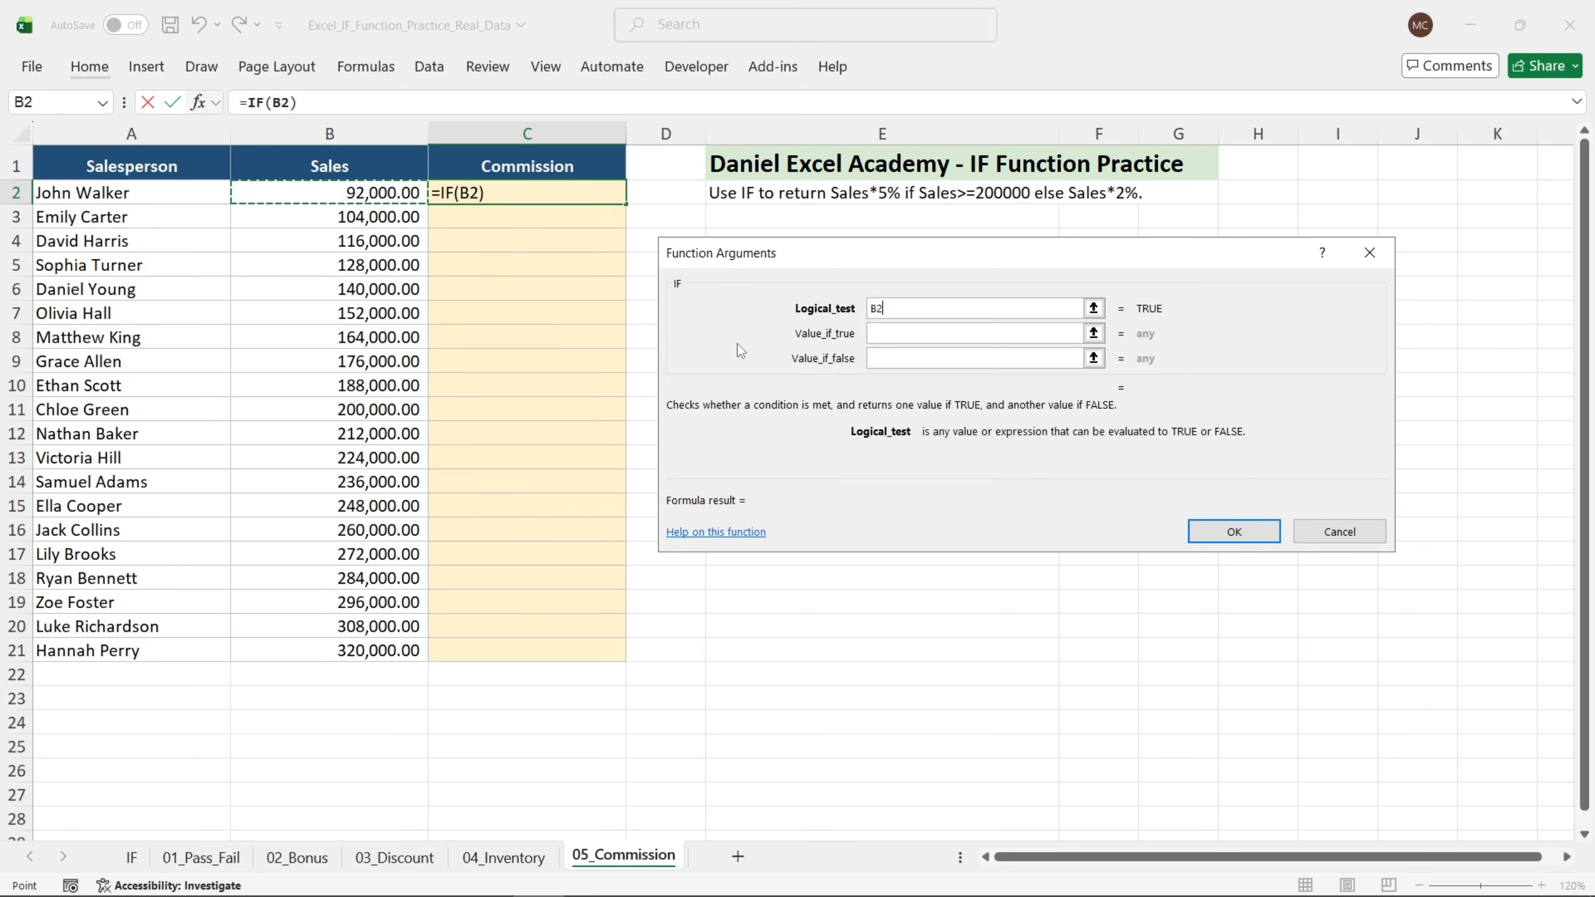
type(">=2")
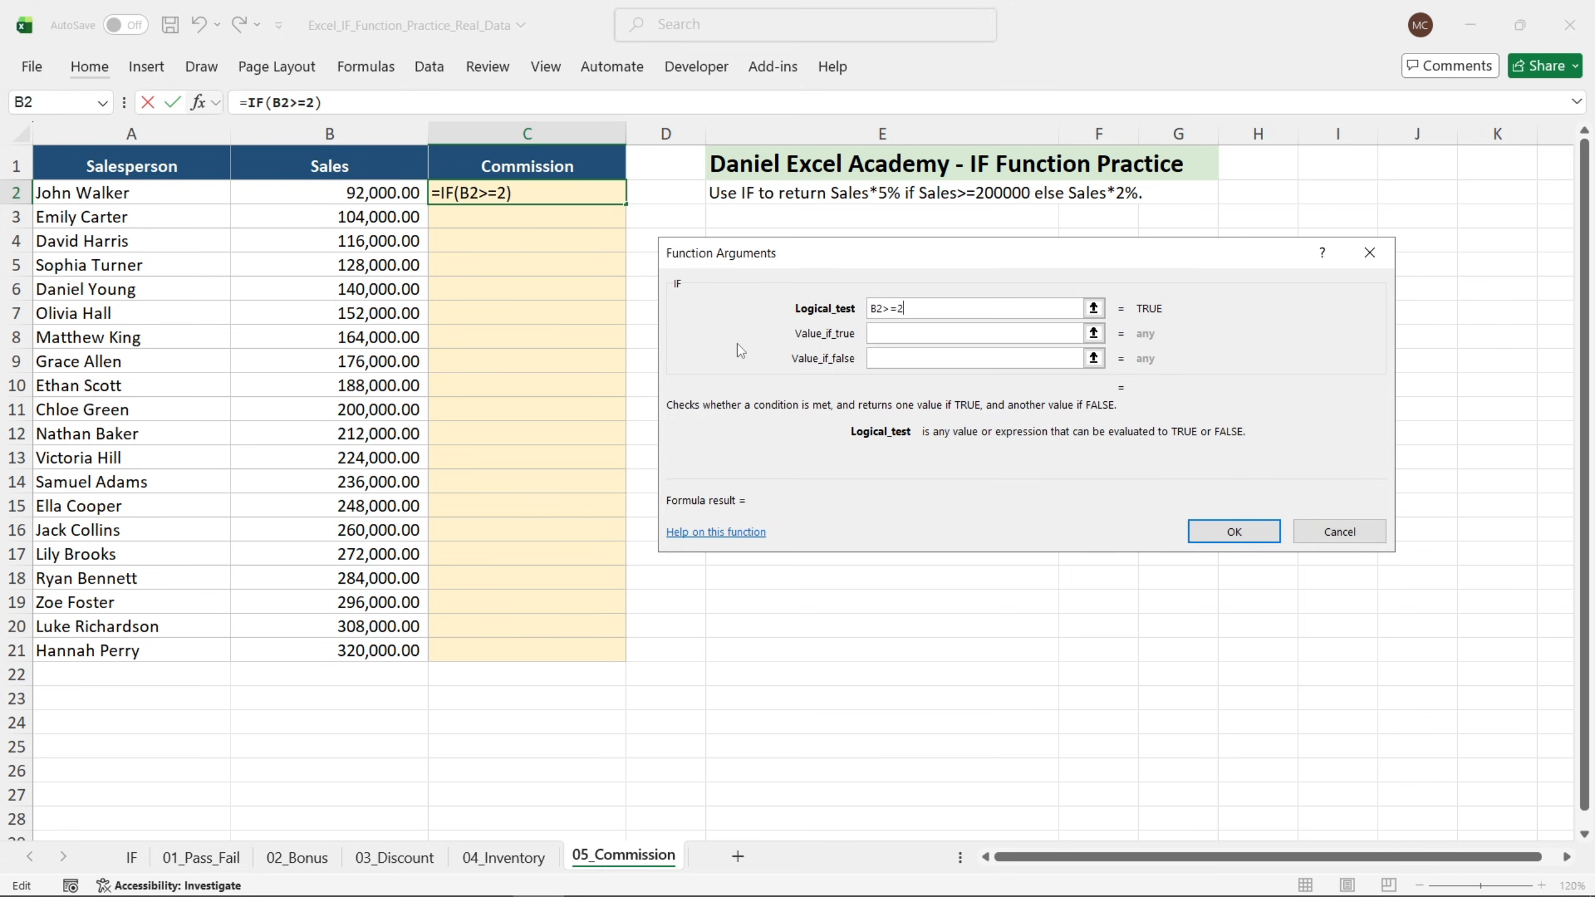
type("00000")
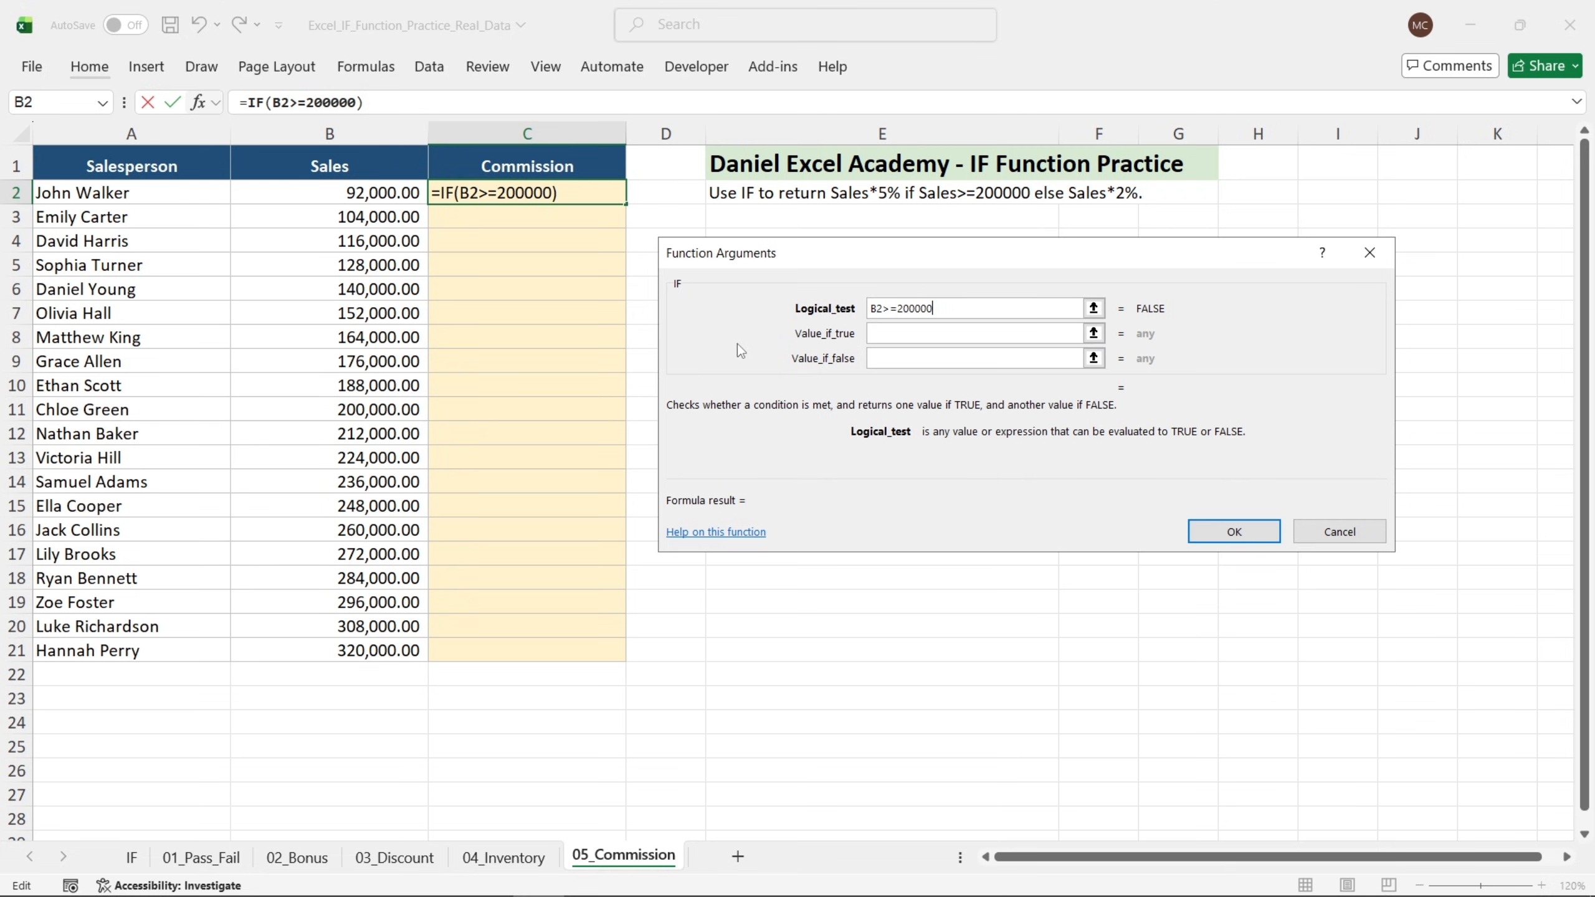
key("Tab")
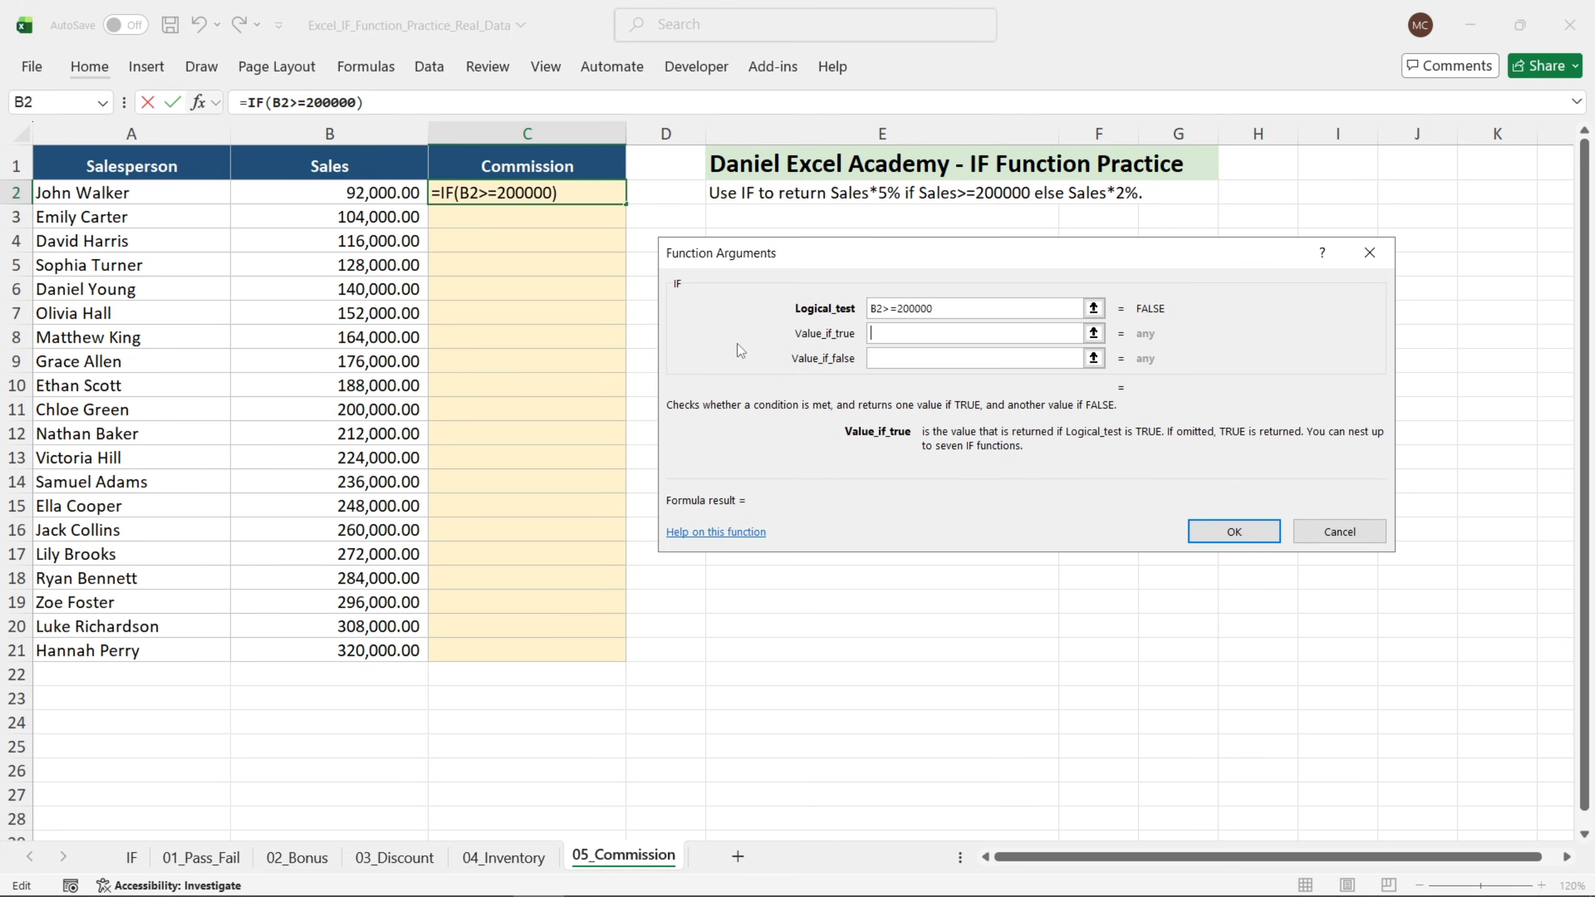
Return B2*5% if true and B2*2% otherwise, then fill the Commission formula down to C21.
left_click(376, 195)
type("*5")
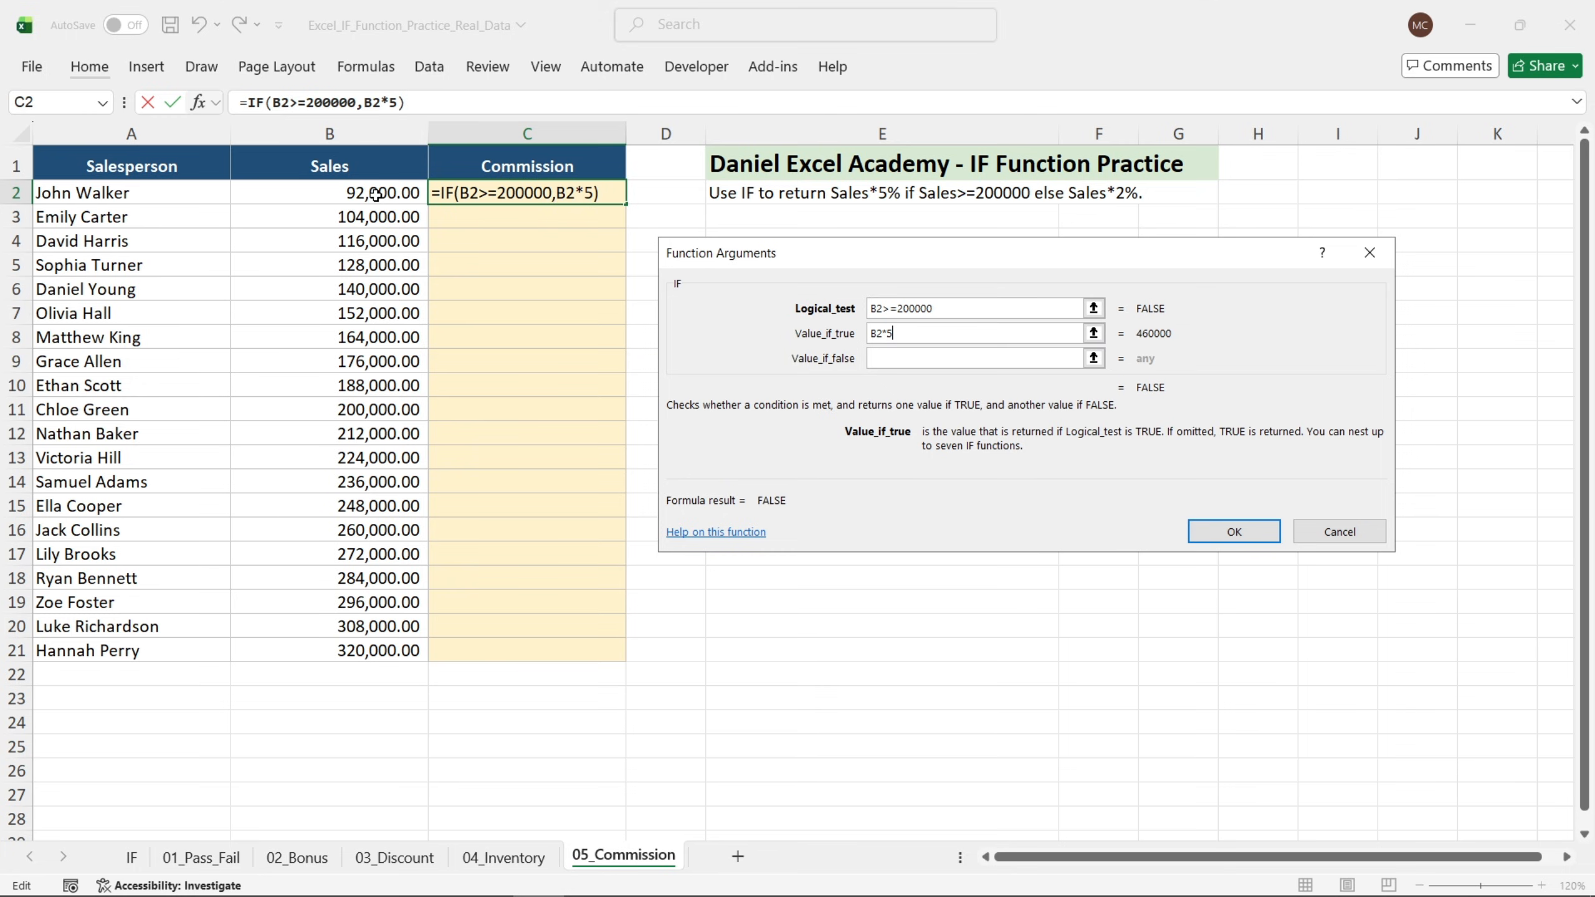
type("%")
key("Tab")
left_click(375, 195)
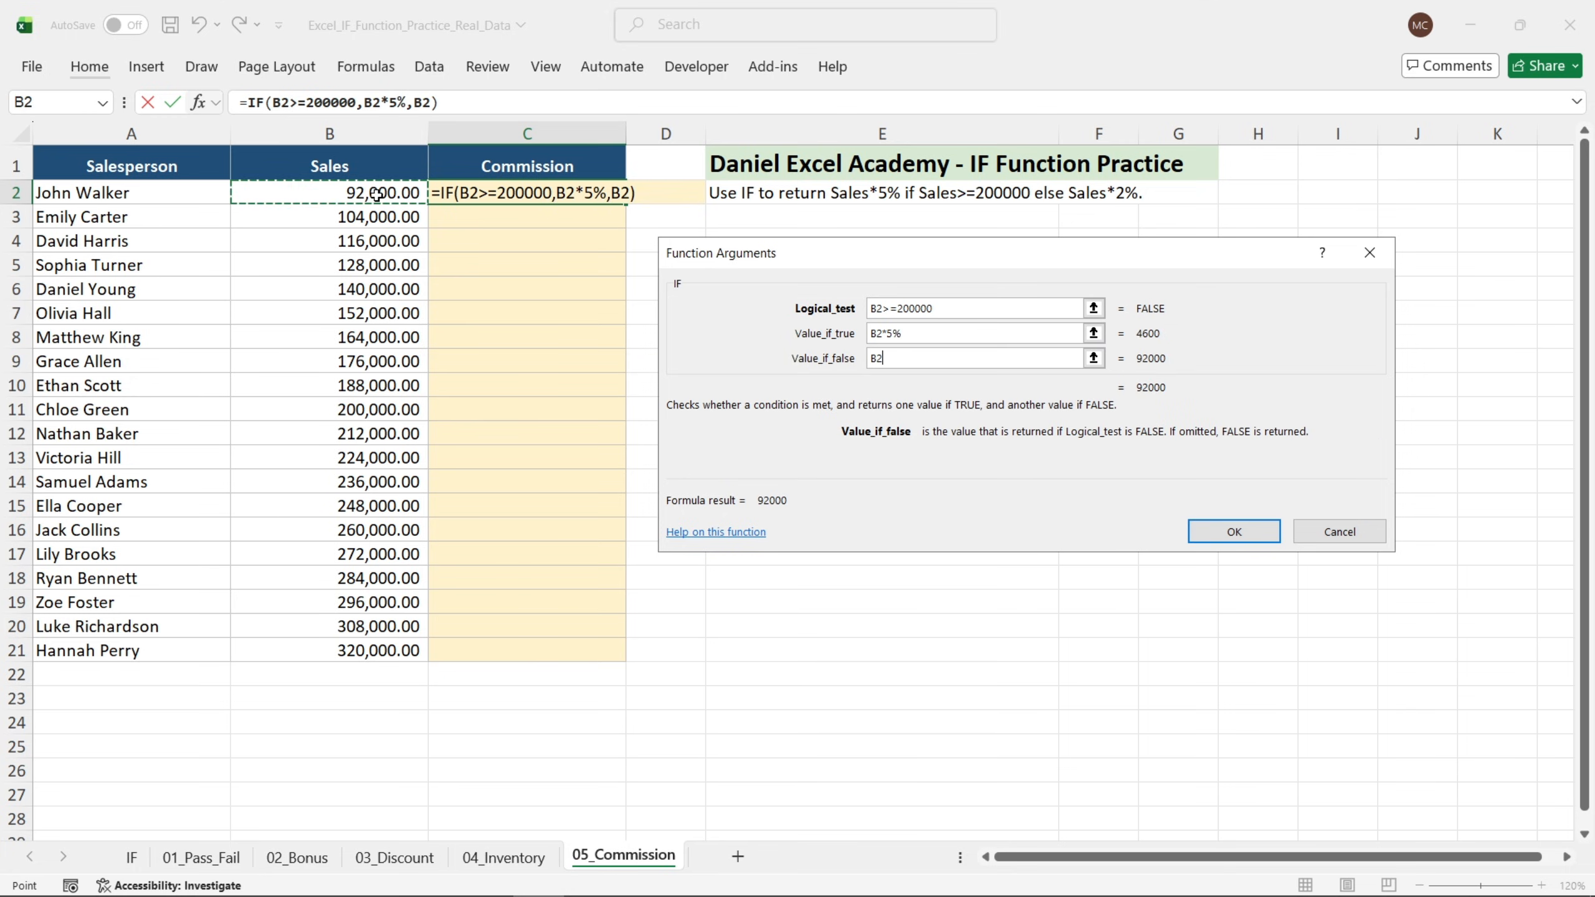
type("*2")
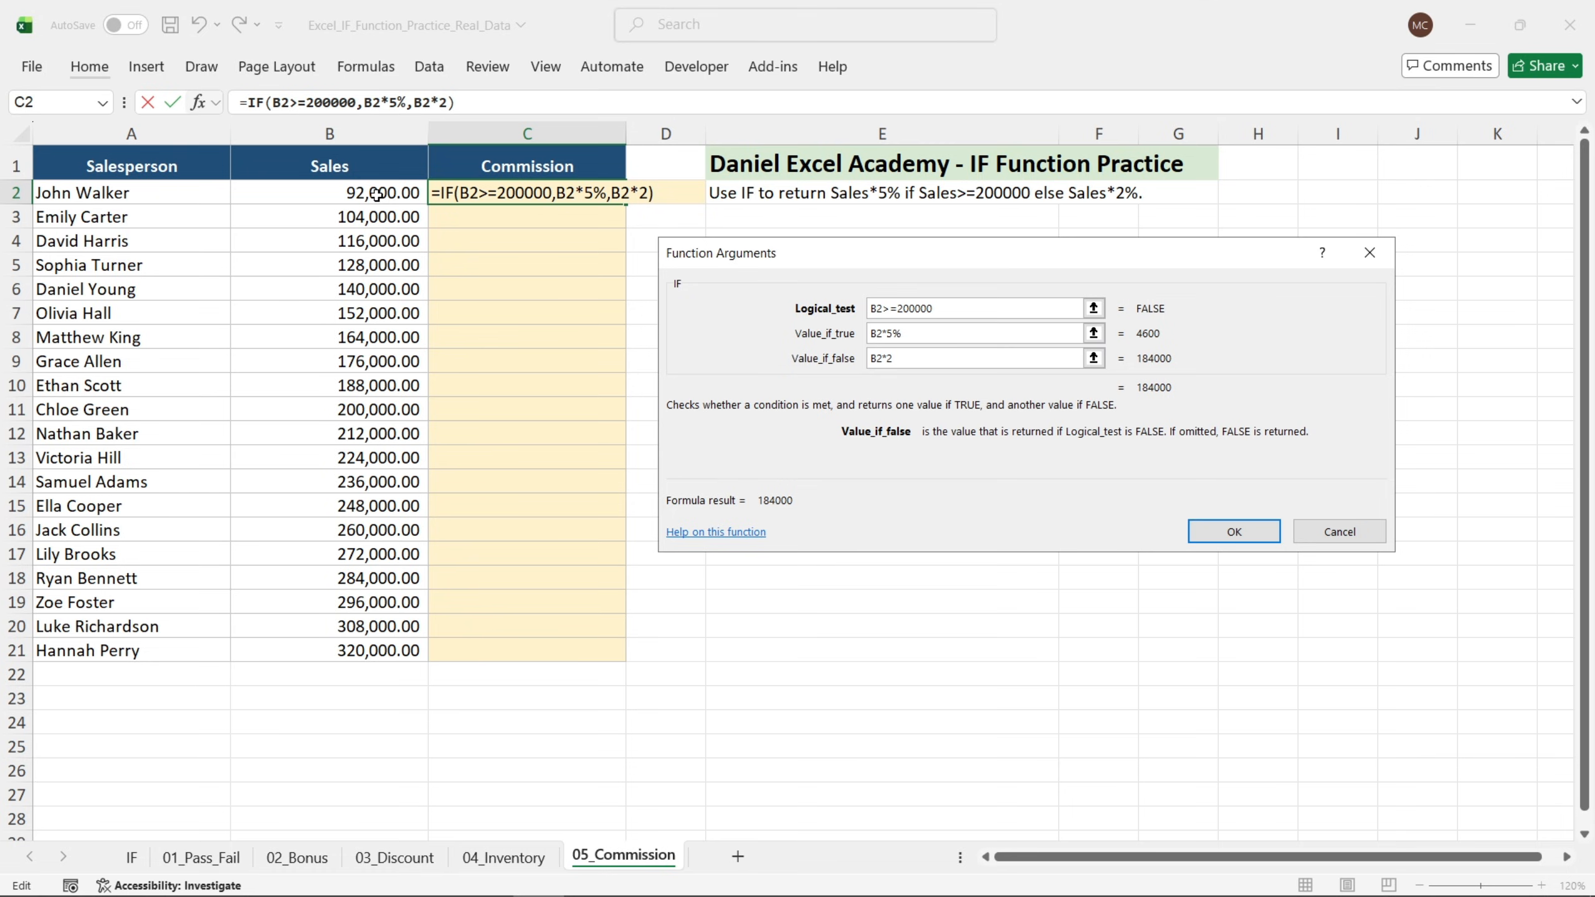
type("%")
key("Return")
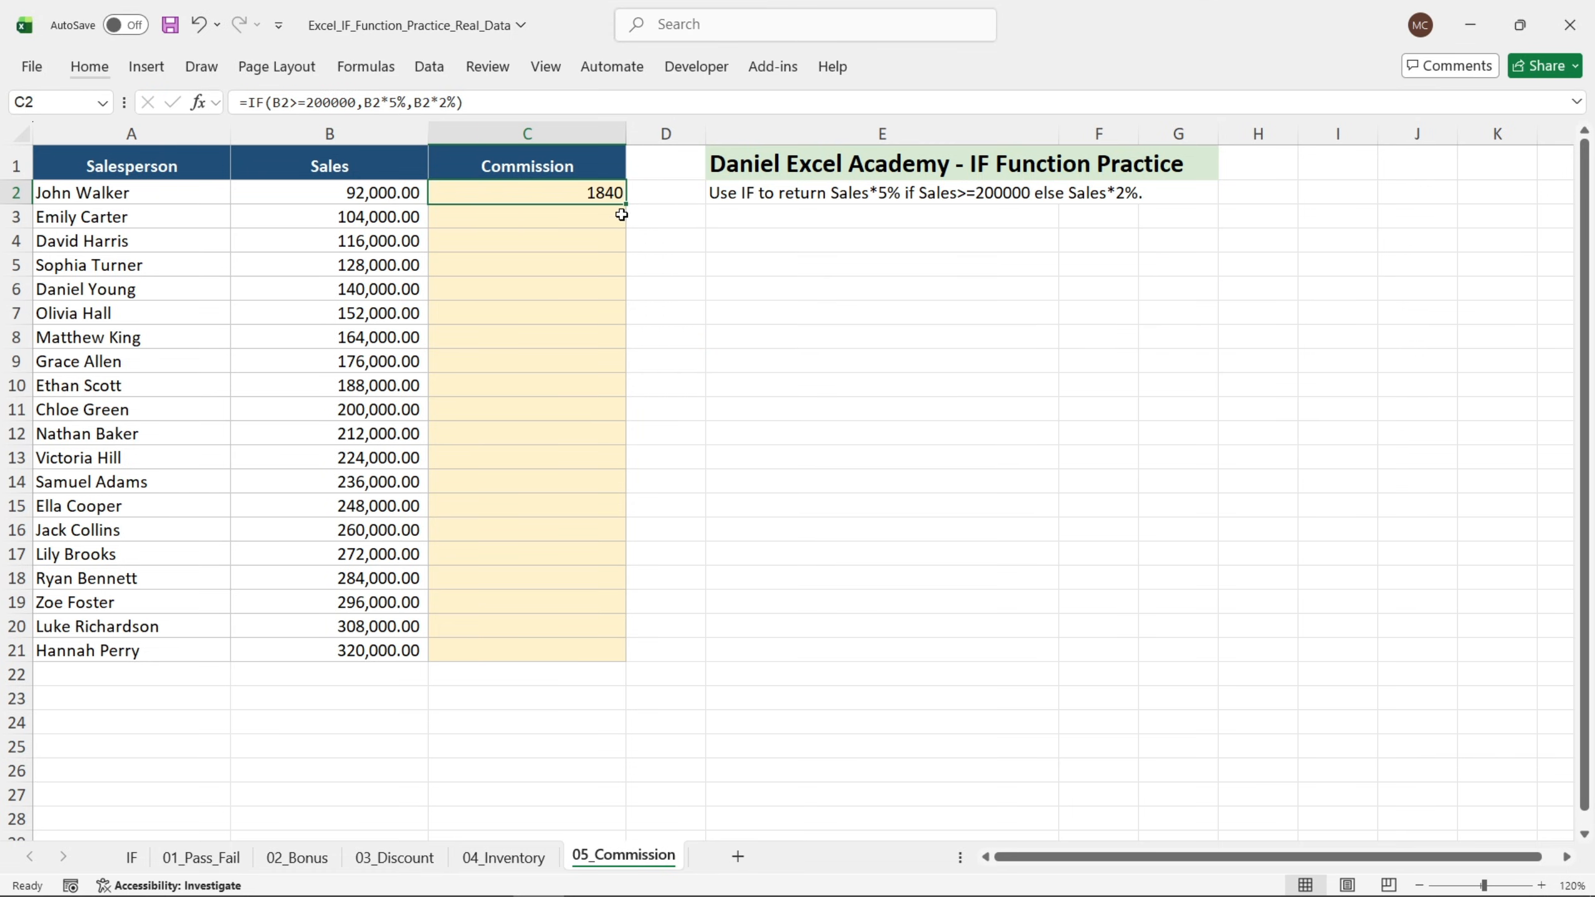
left_click_drag(628, 206, 619, 657)
left_click(694, 451)
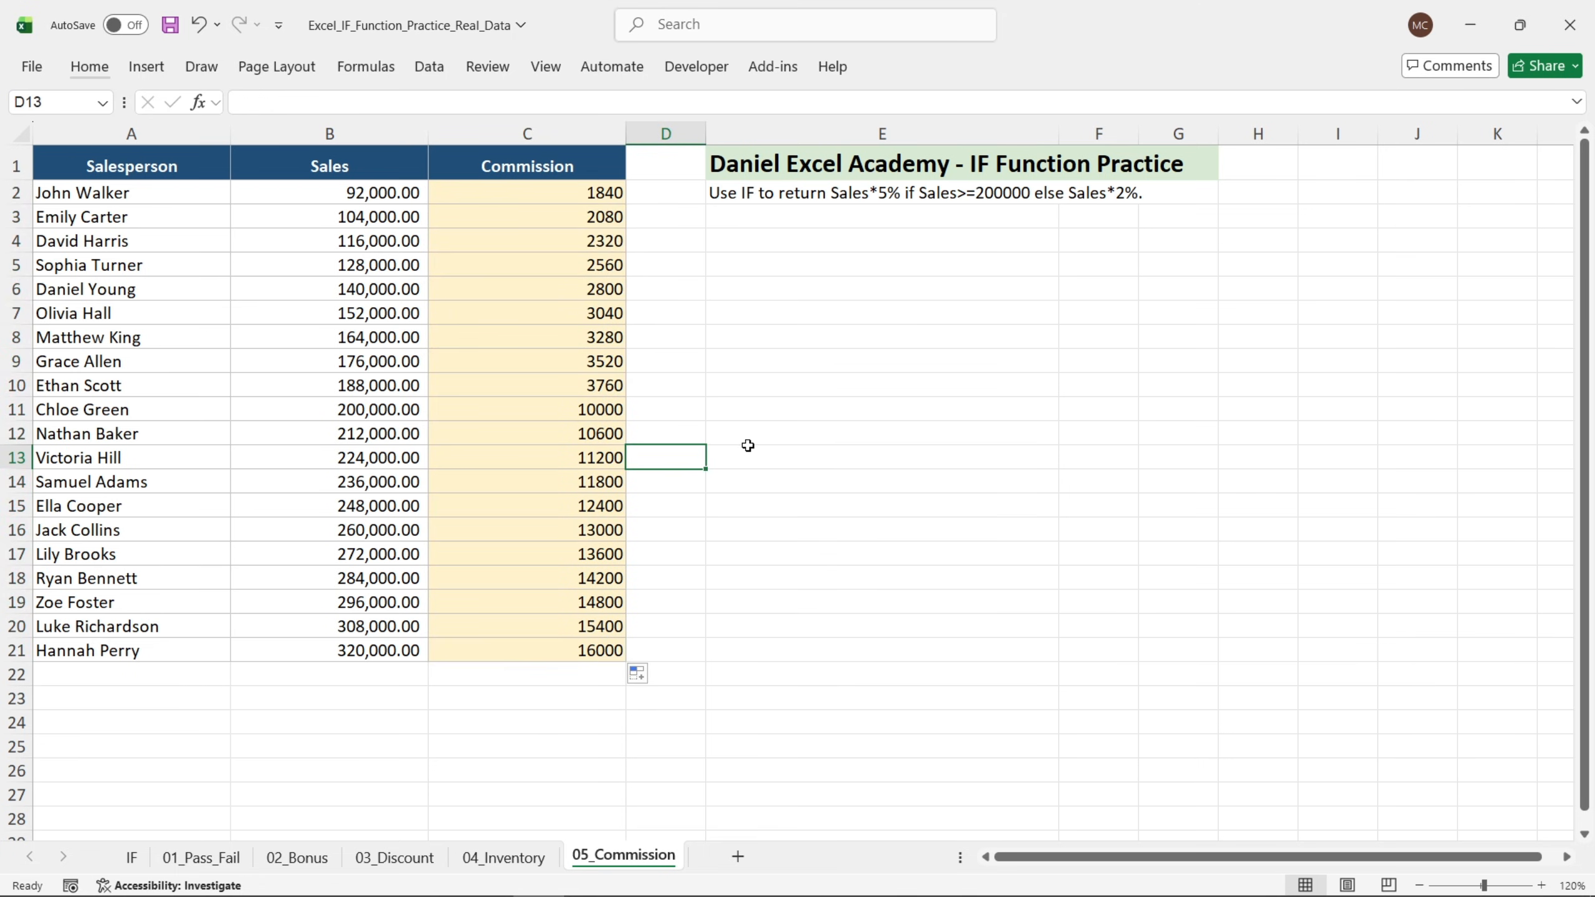